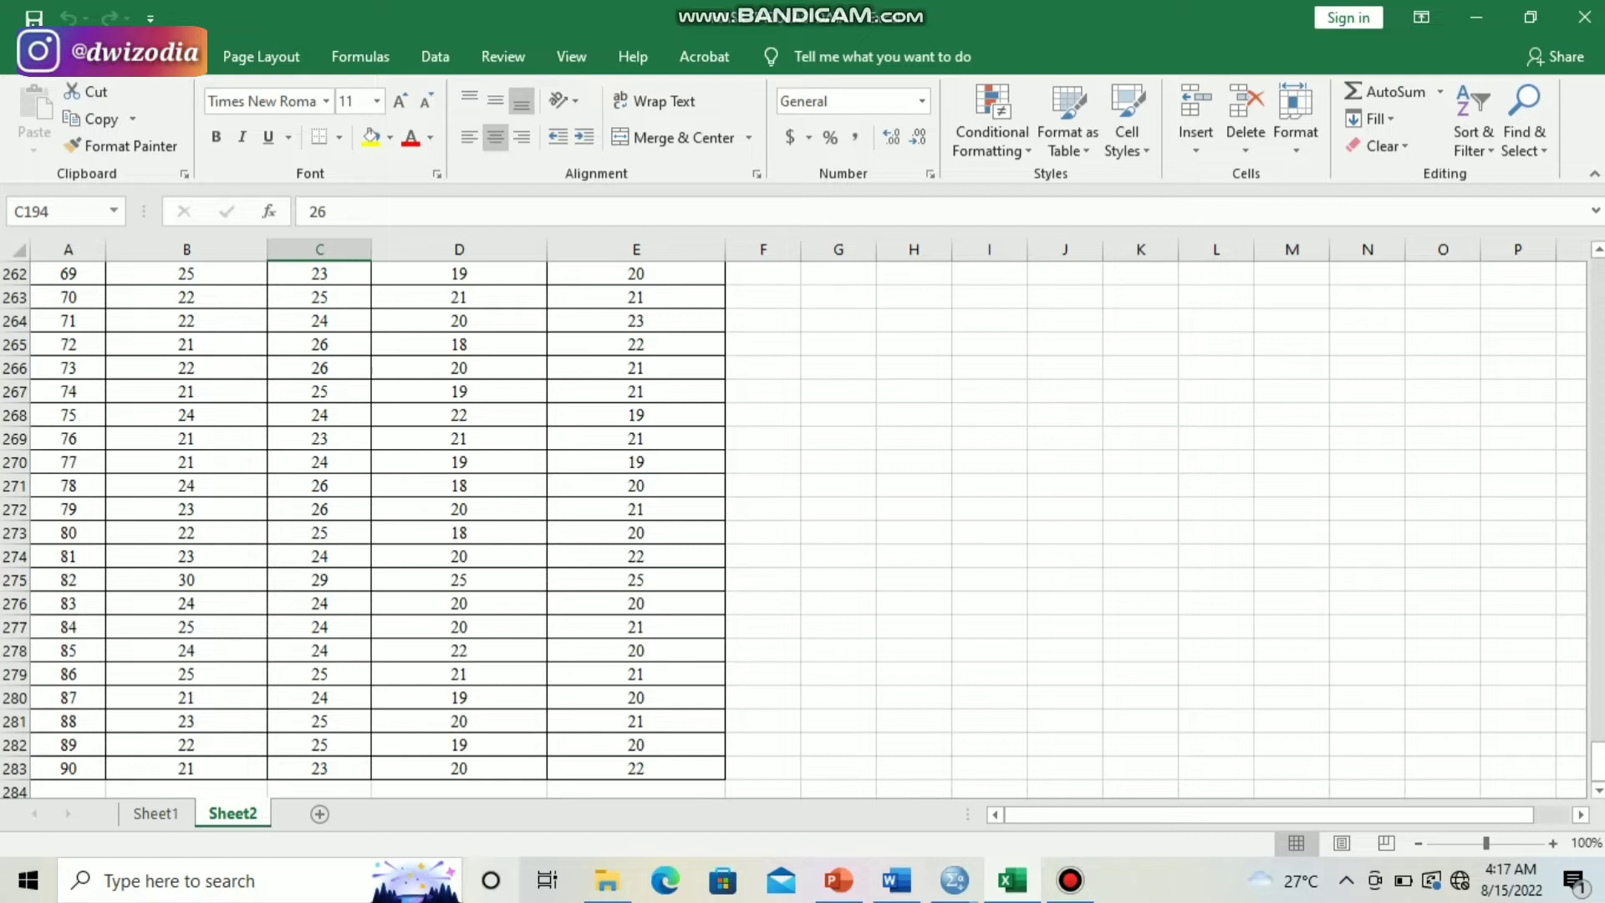
# - Review the last rows of the four-variable data table on Sheet2 and return to its header row
pyautogui.moveTo(129, 770); pyautogui.dragTo(490, 766)
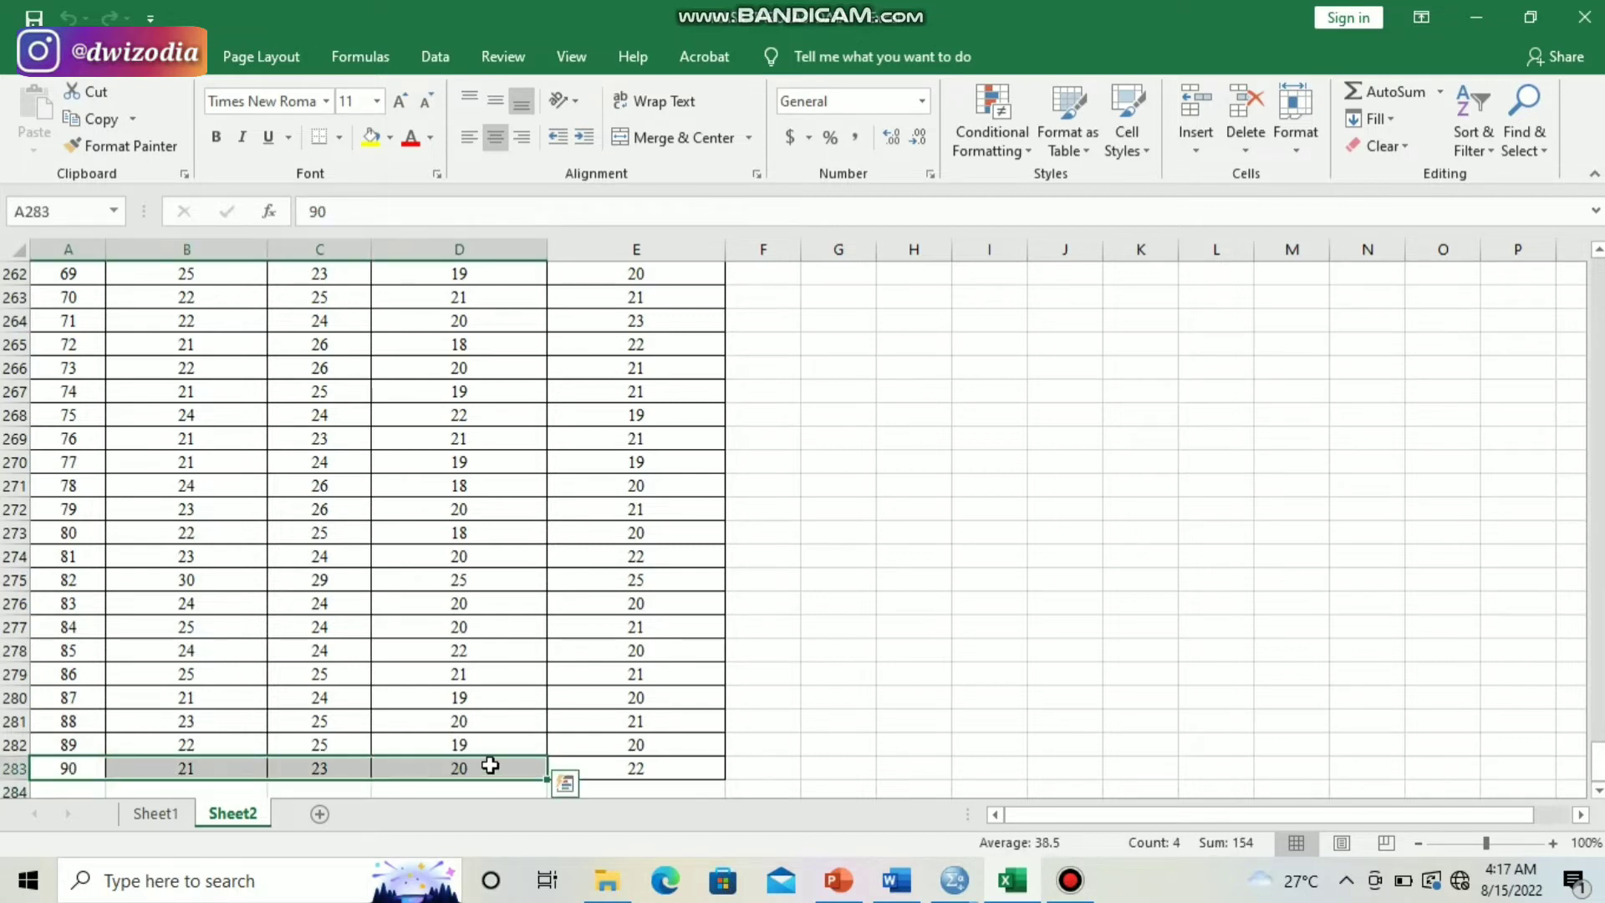
pyautogui.click(573, 750)
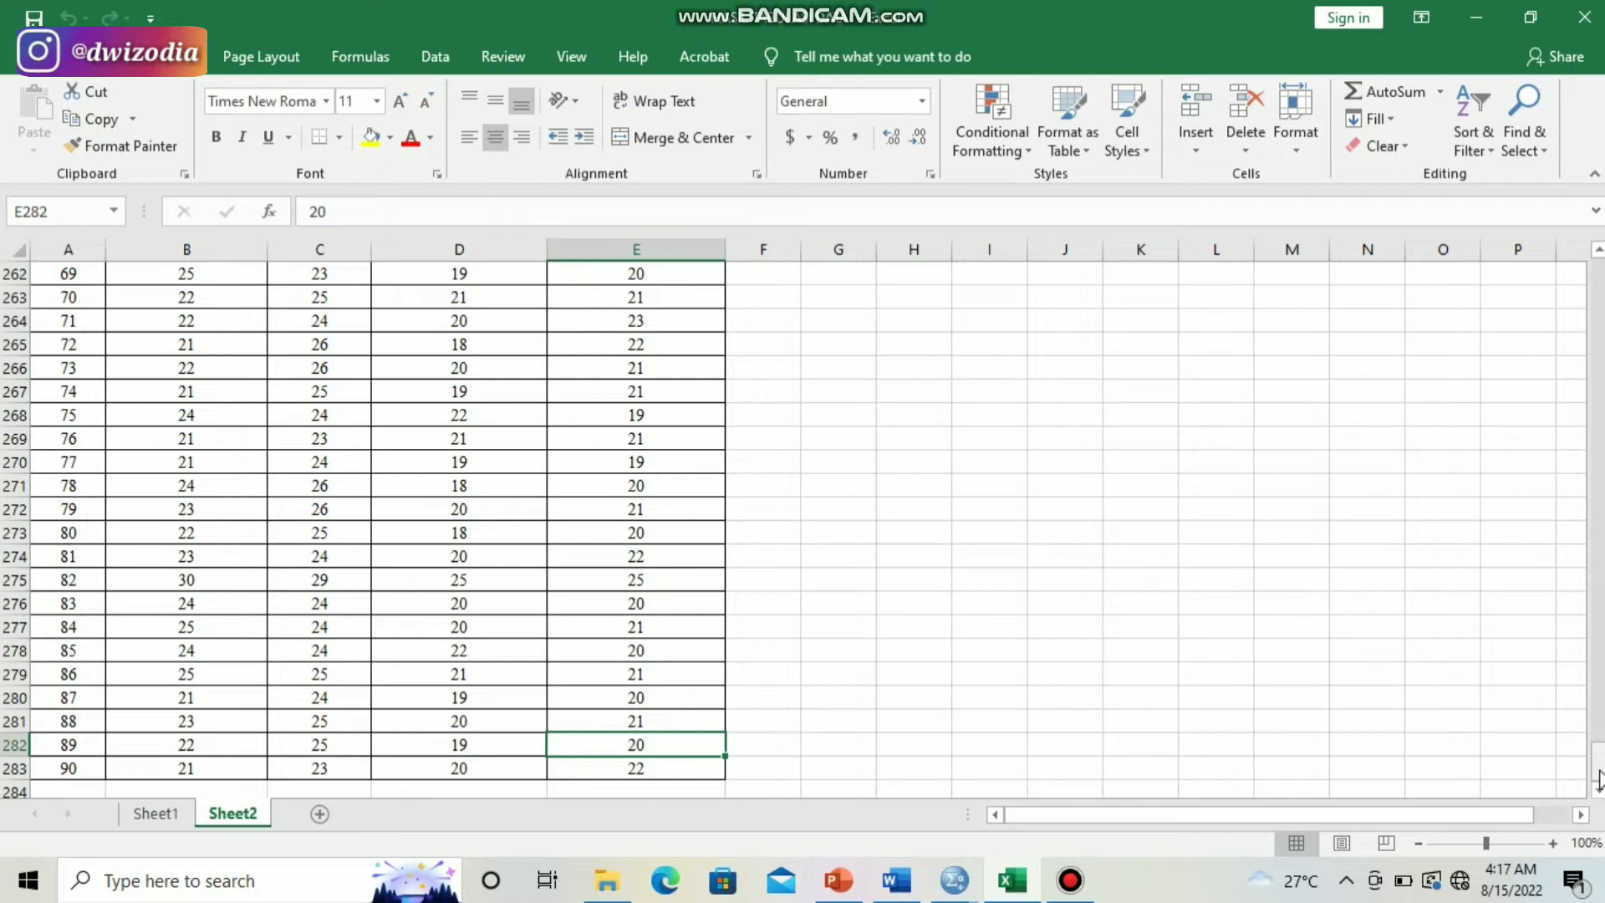
pyautogui.moveTo(1597, 779); pyautogui.dragTo(1597, 632)
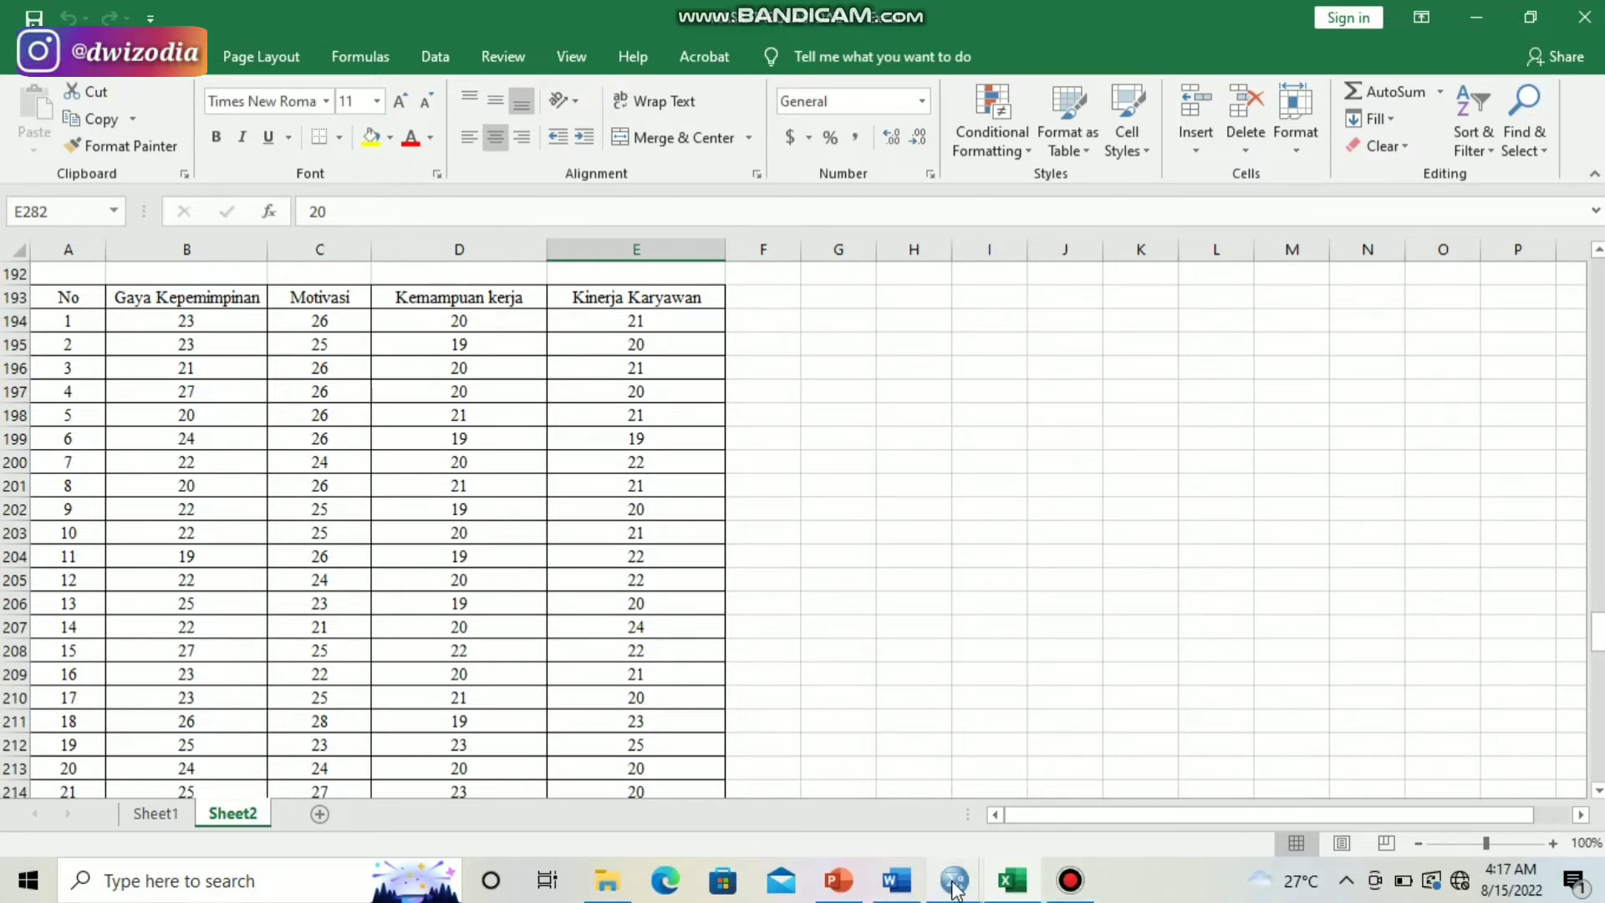
# - Switch to the untitled SPSS Data Editor dataset and define four variables named X1, X2, X3 and Y
pyautogui.moveTo(955, 888)
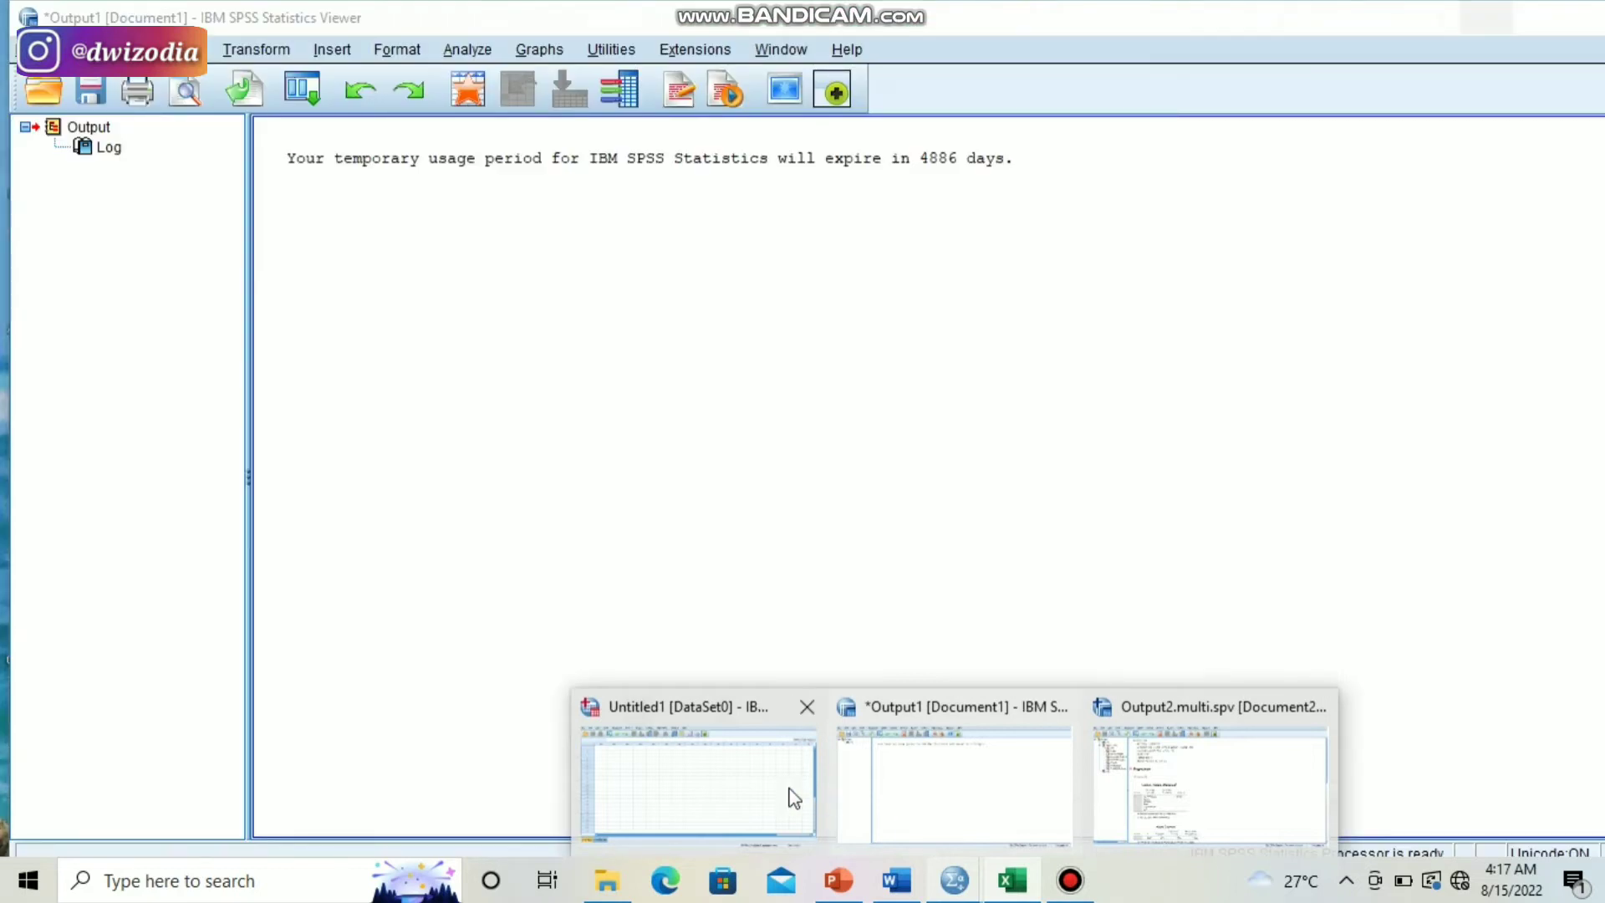
pyautogui.click(790, 796)
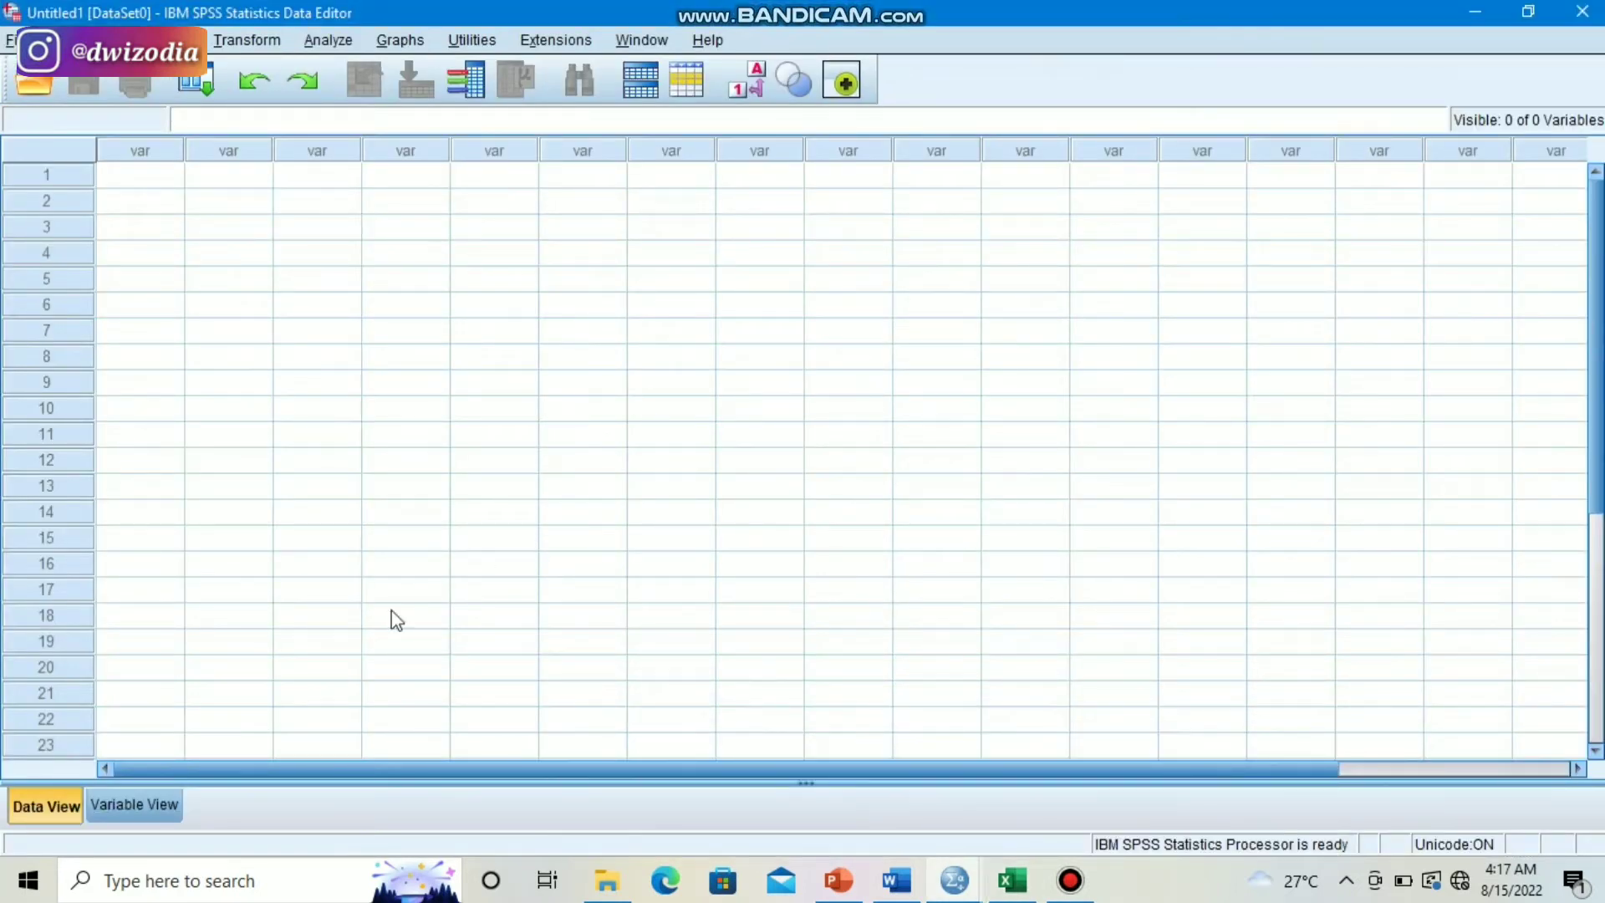
pyautogui.click(160, 805)
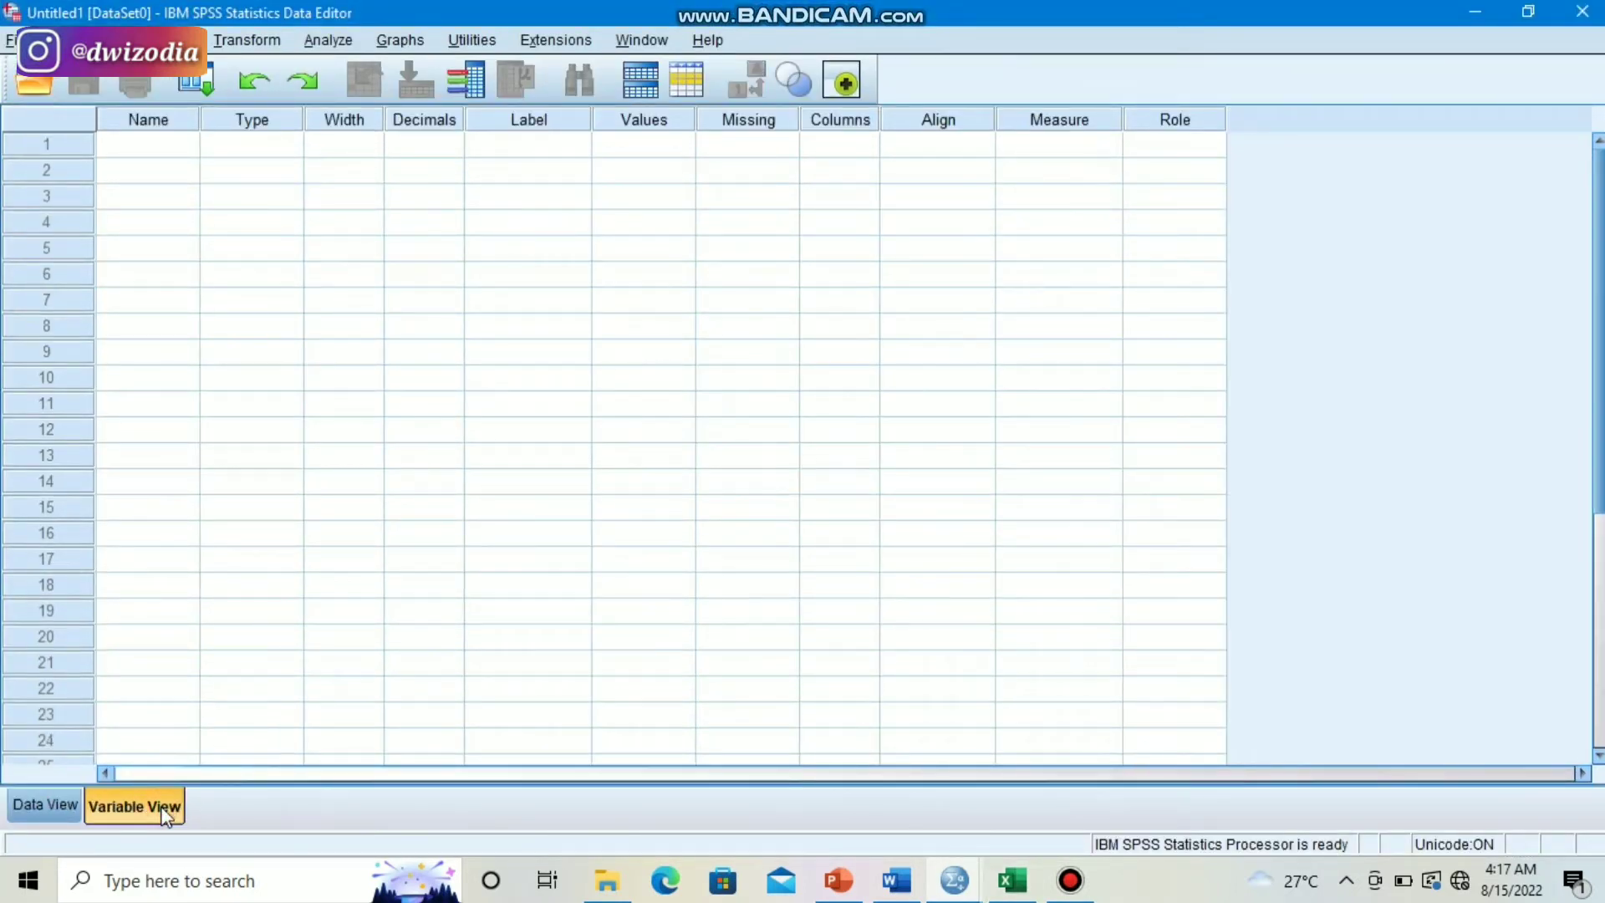
pyautogui.click(161, 147)
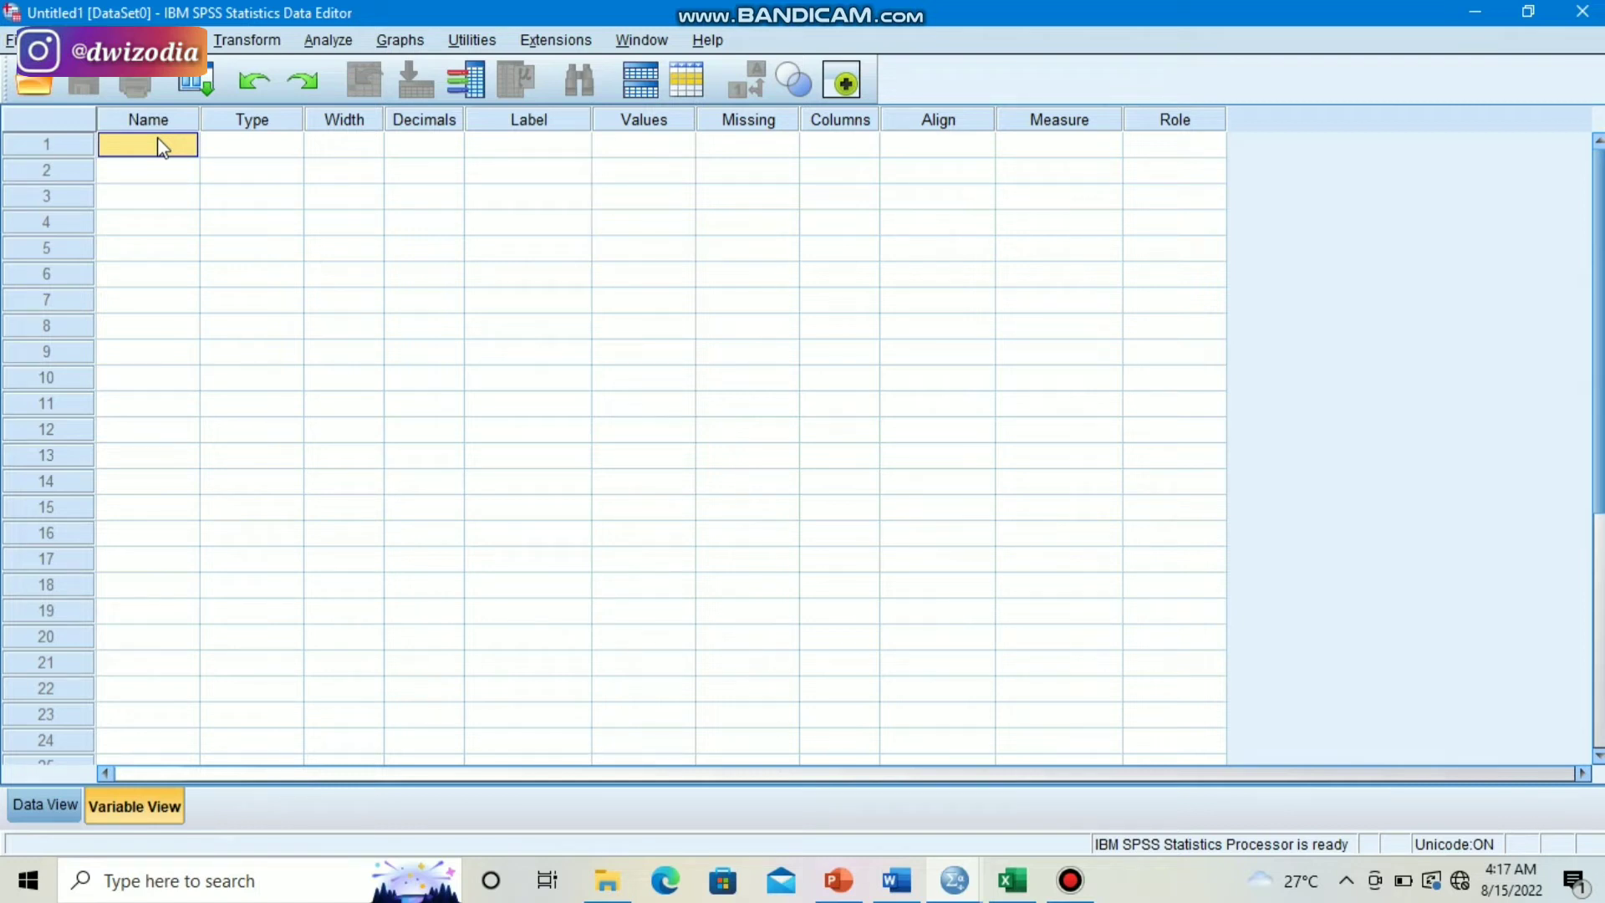
pyautogui.write('X1')
pyautogui.press('Return')
pyautogui.write('X2')
pyautogui.press('Return')
pyautogui.write('X3')
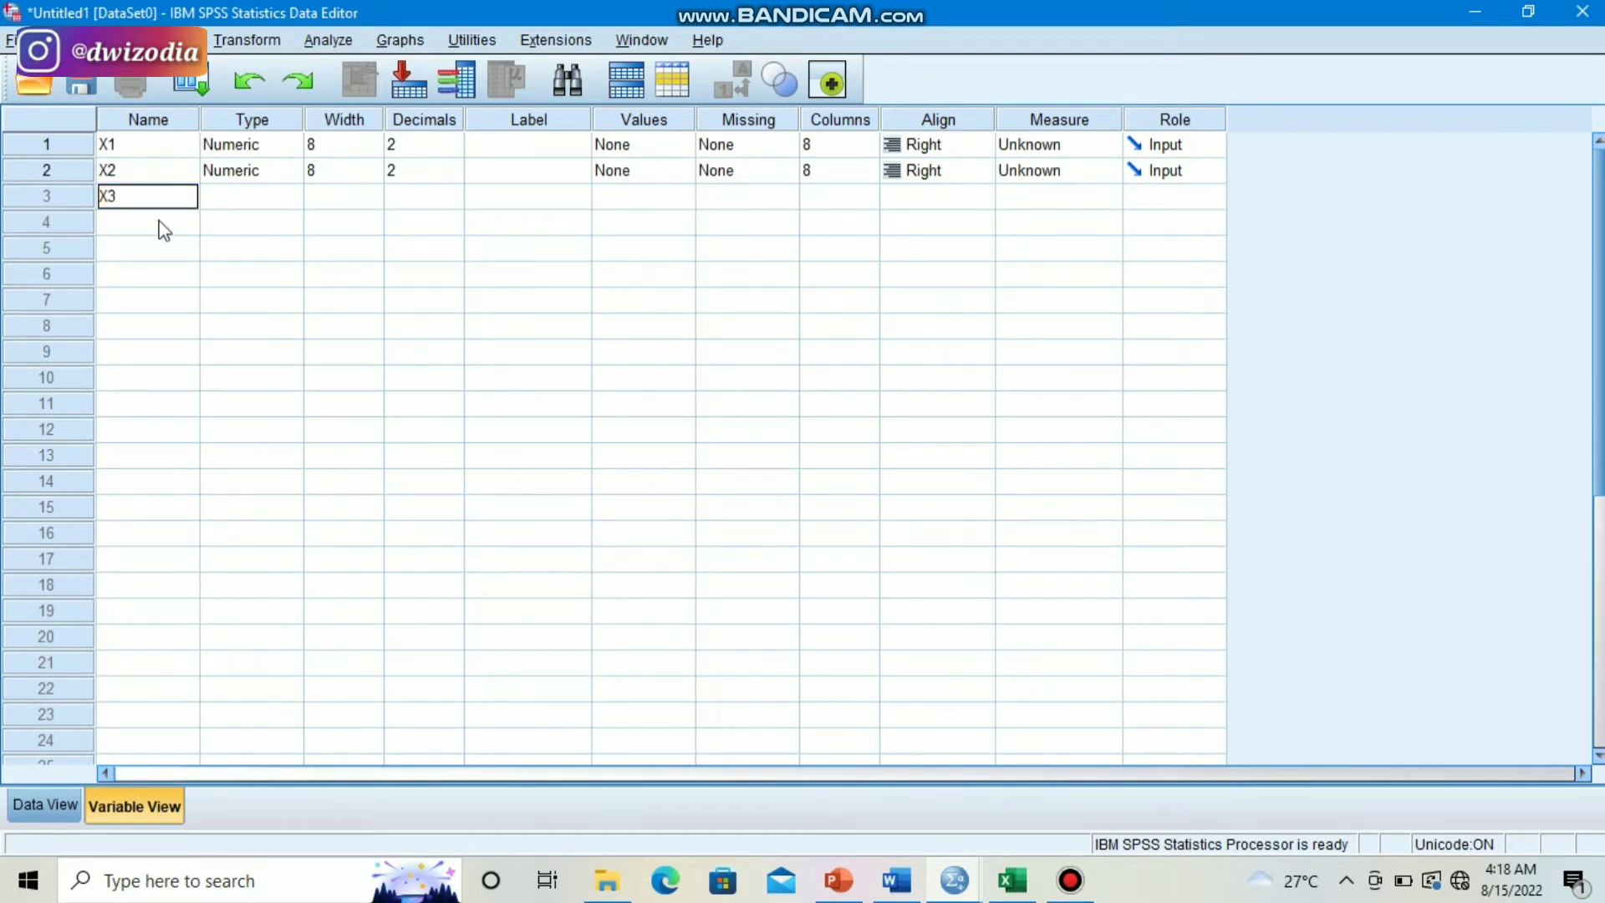
pyautogui.press('Return')
pyautogui.write('Y')
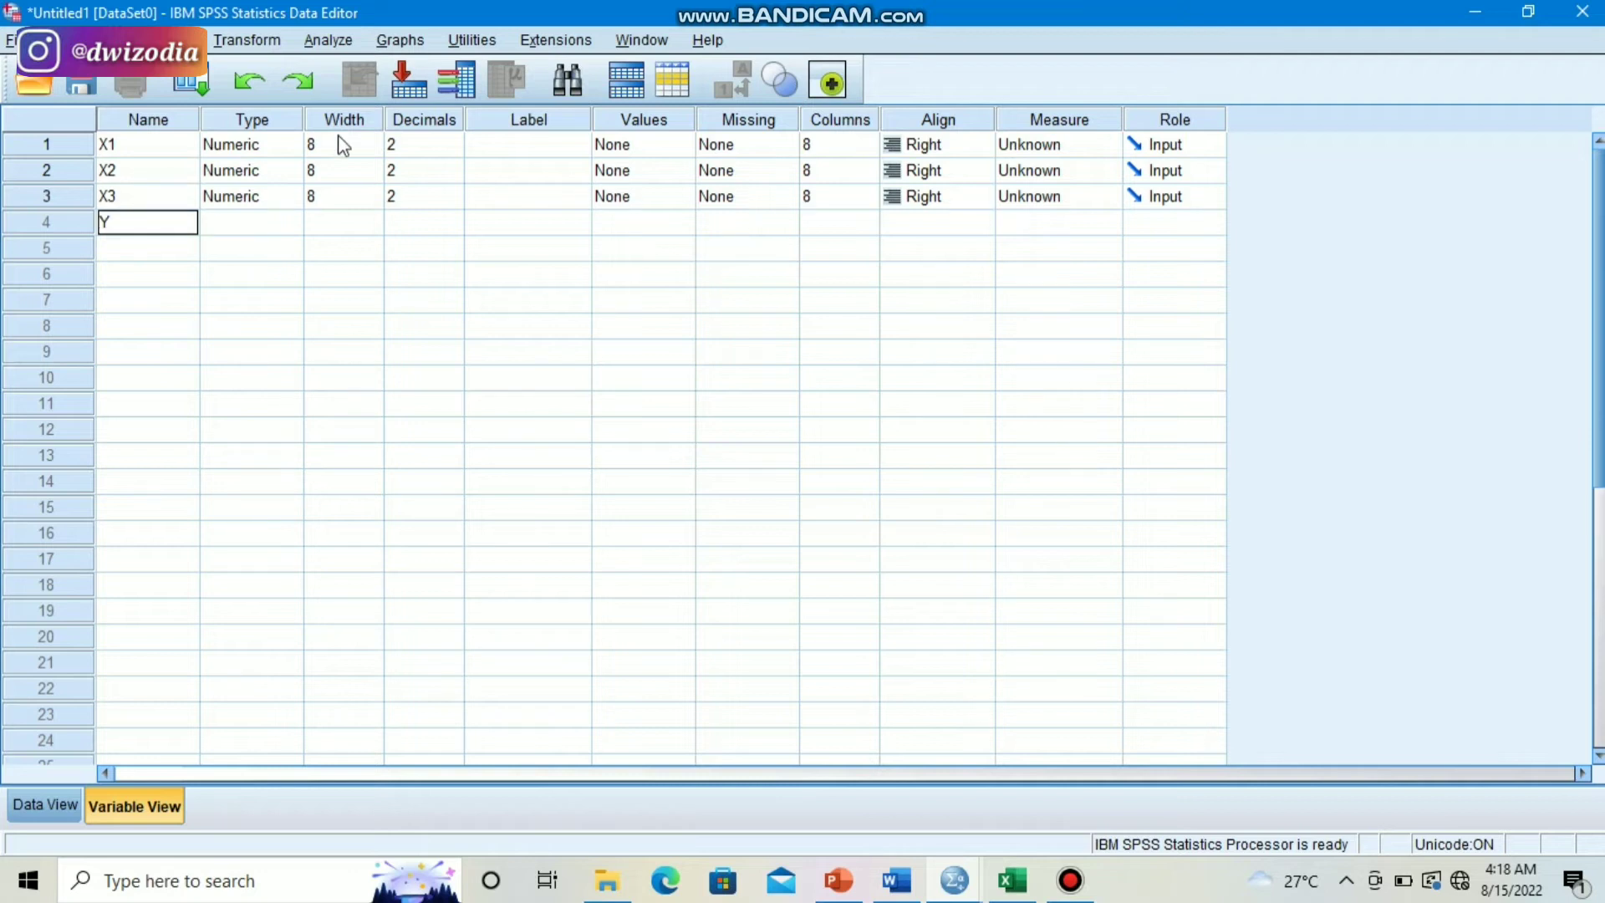
# - Set the decimals of variables X1, X2, X3 and Y to 0
pyautogui.click(434, 144)
pyautogui.doubleClick(453, 150)
pyautogui.doubleClick(453, 178)
pyautogui.click(453, 178)
pyautogui.doubleClick(452, 200)
pyautogui.click(454, 202)
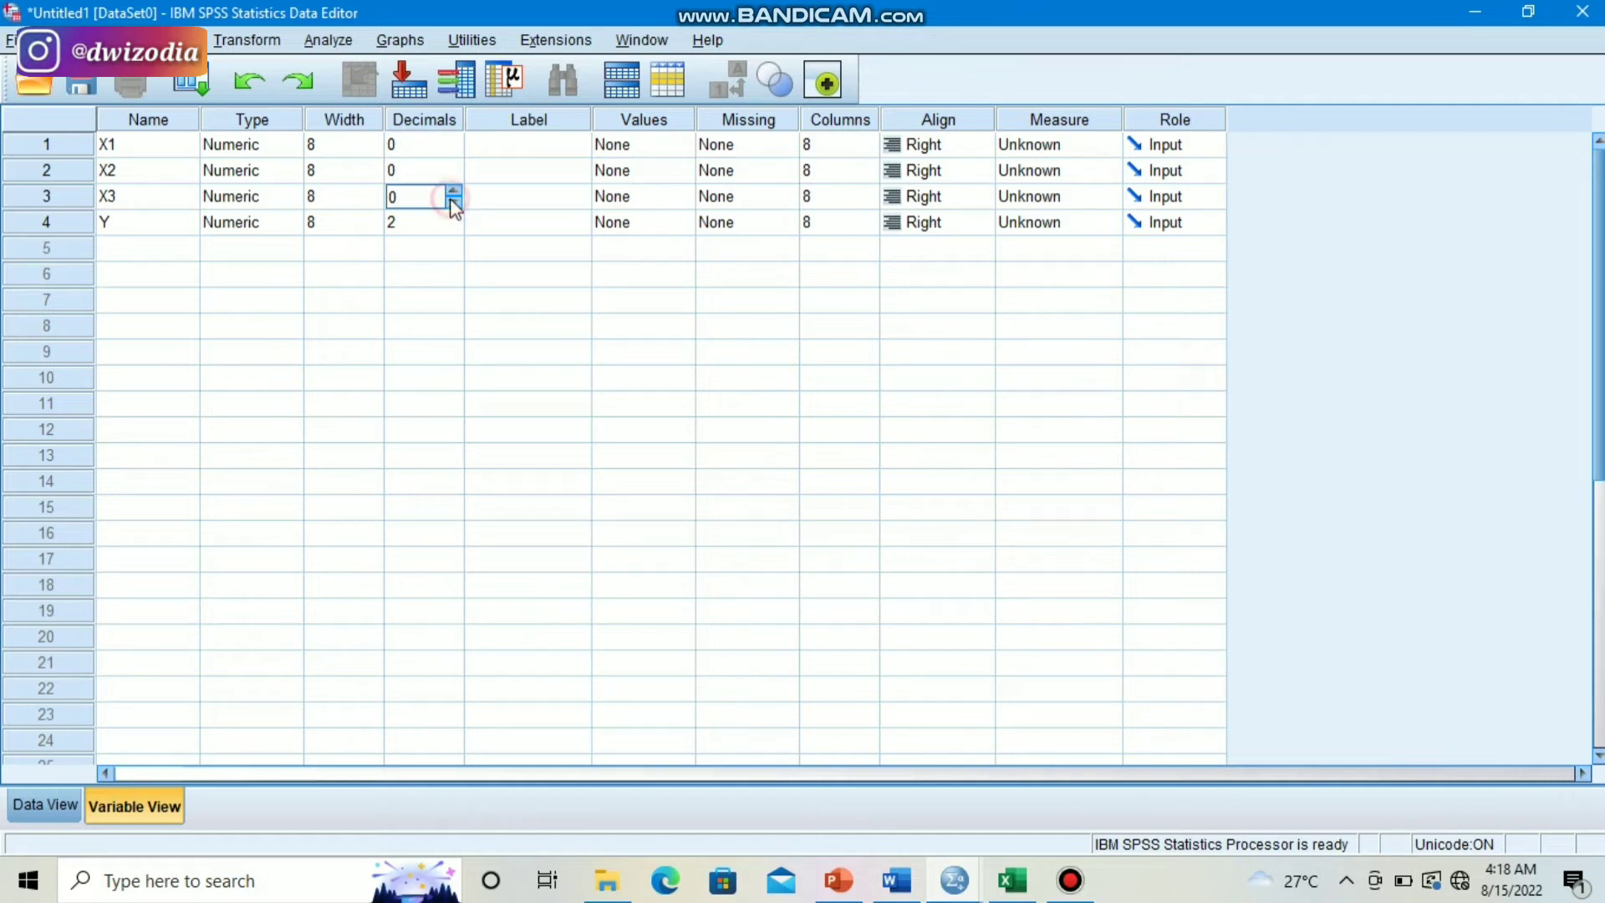
pyautogui.click(455, 225)
pyautogui.doubleClick(454, 227)
# - Set the measurement level of X1, X2, X3 and Y to Scale
pyautogui.click(1044, 147)
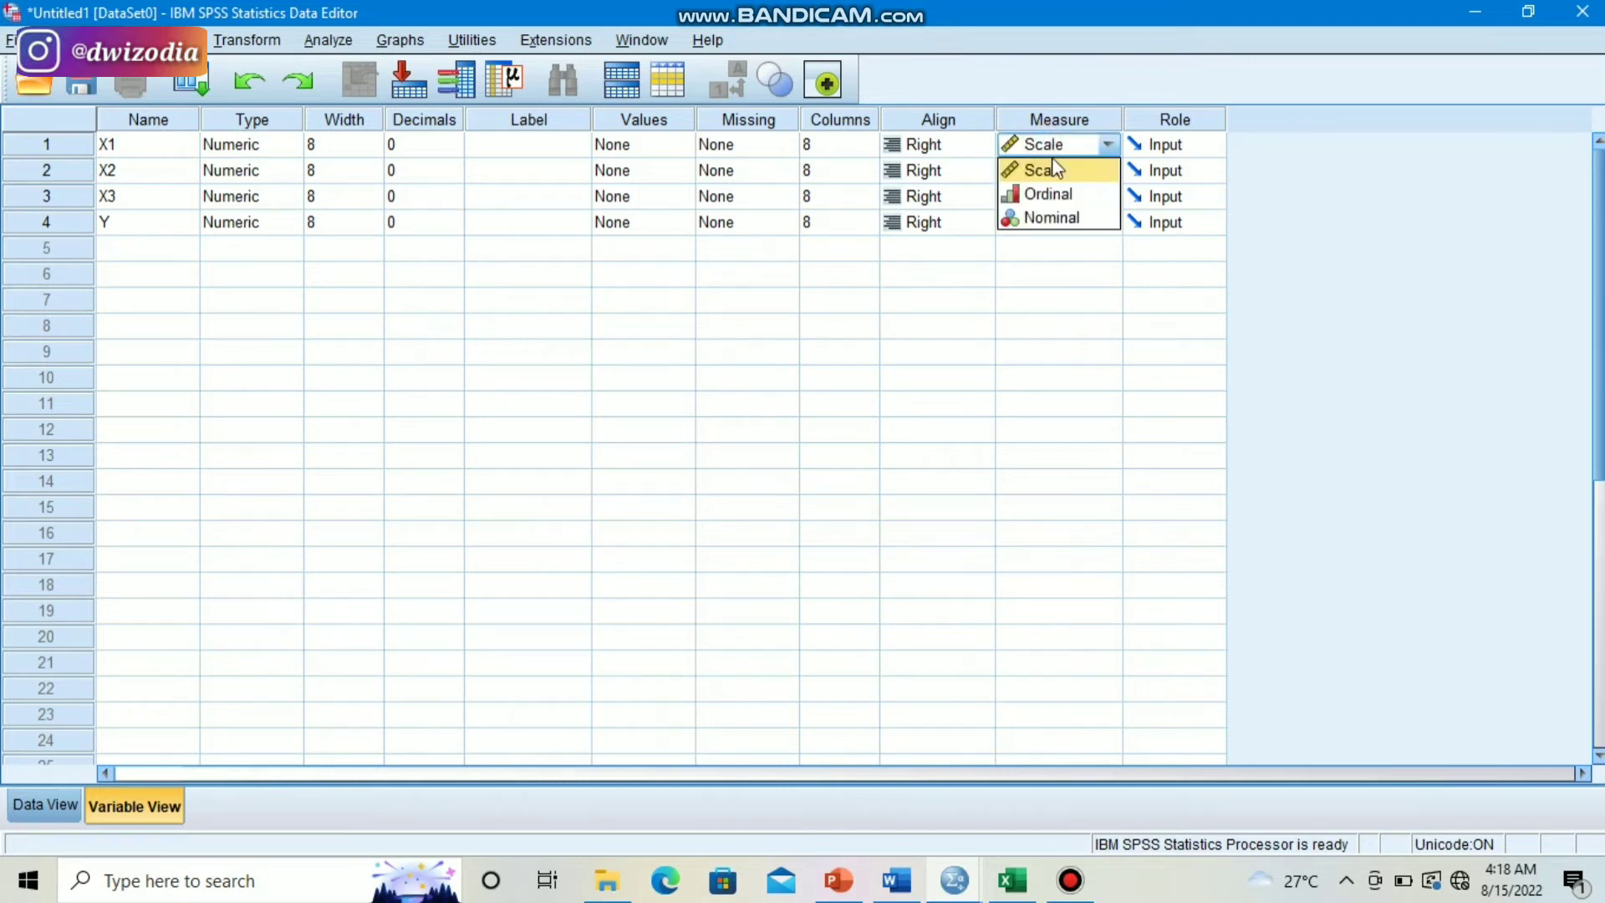
pyautogui.click(1053, 172)
pyautogui.doubleClick(1056, 174)
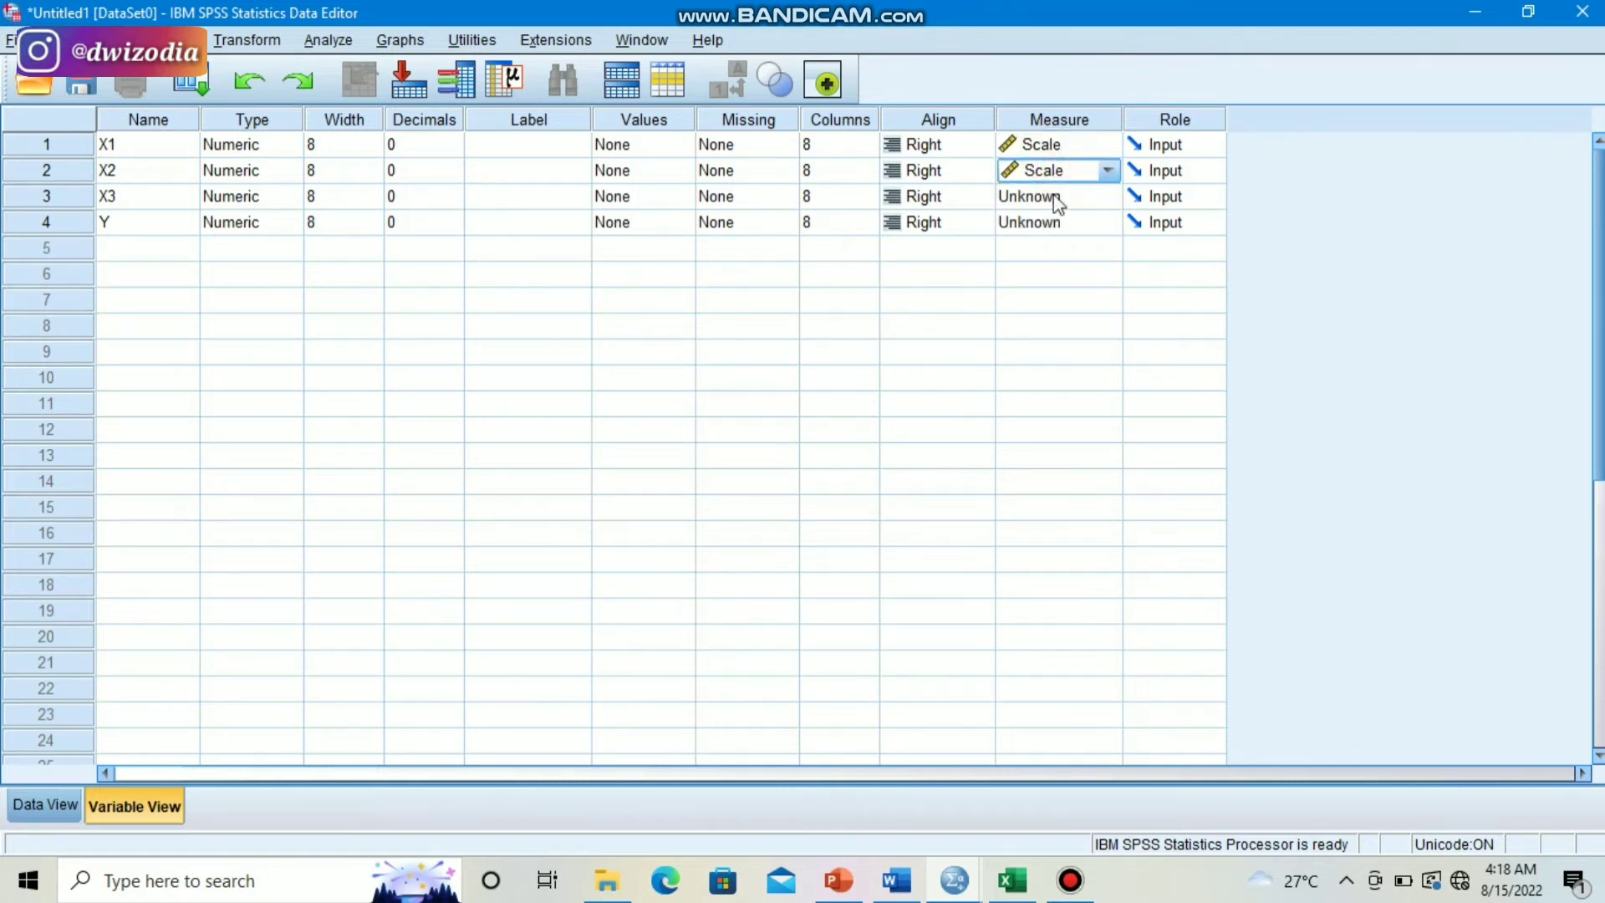
pyautogui.click(1057, 198)
pyautogui.click(1057, 224)
pyautogui.click(1058, 224)
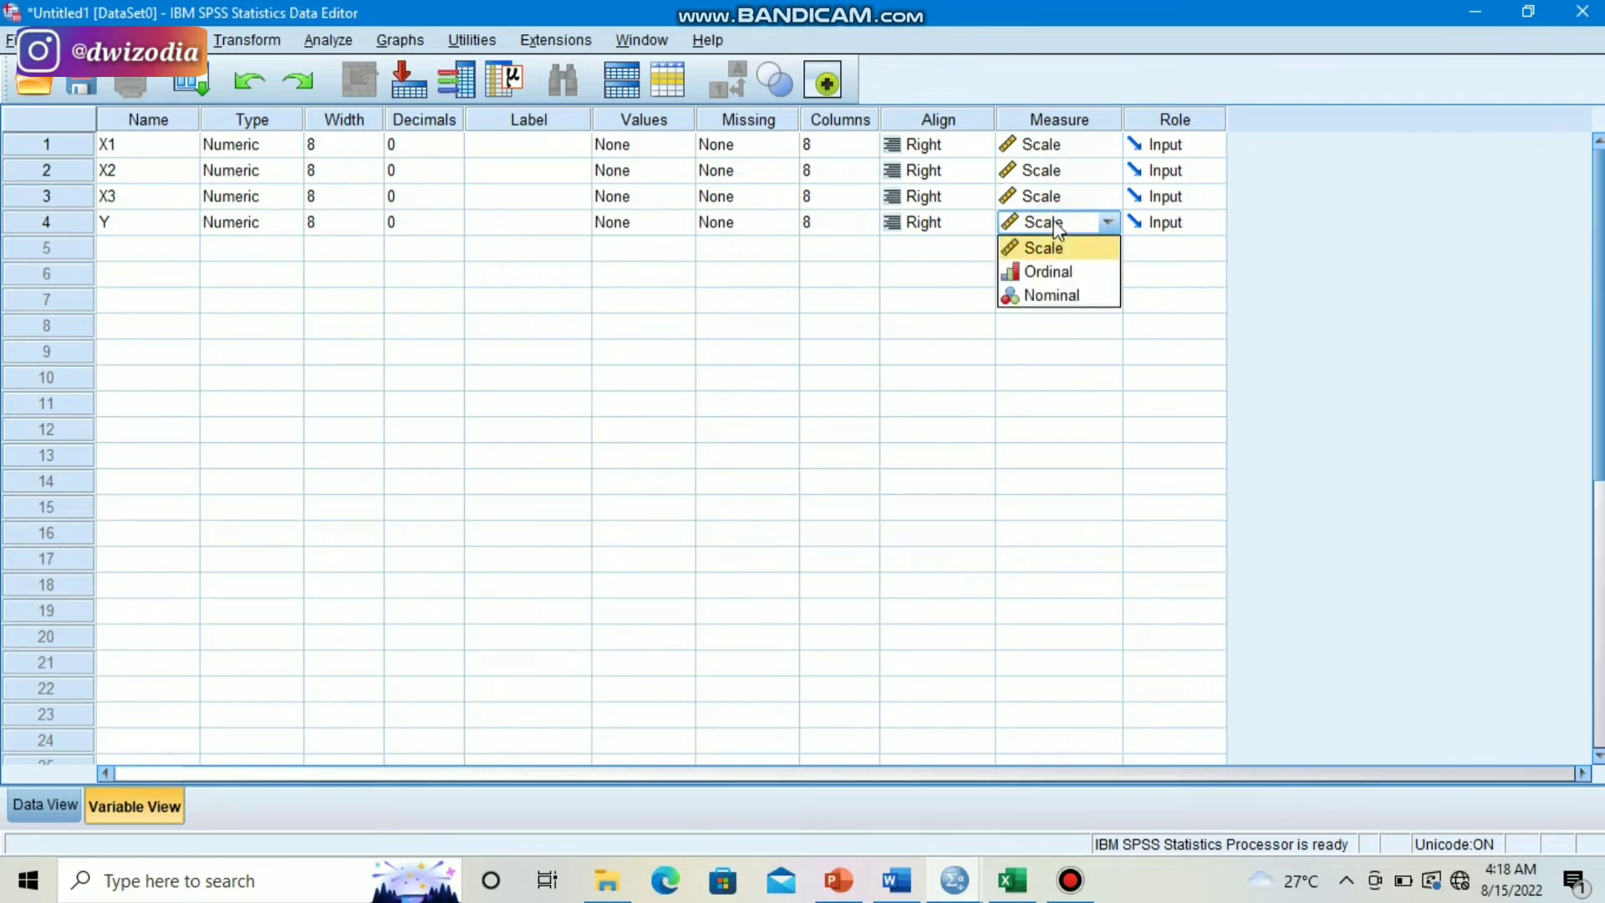
pyautogui.click(1057, 226)
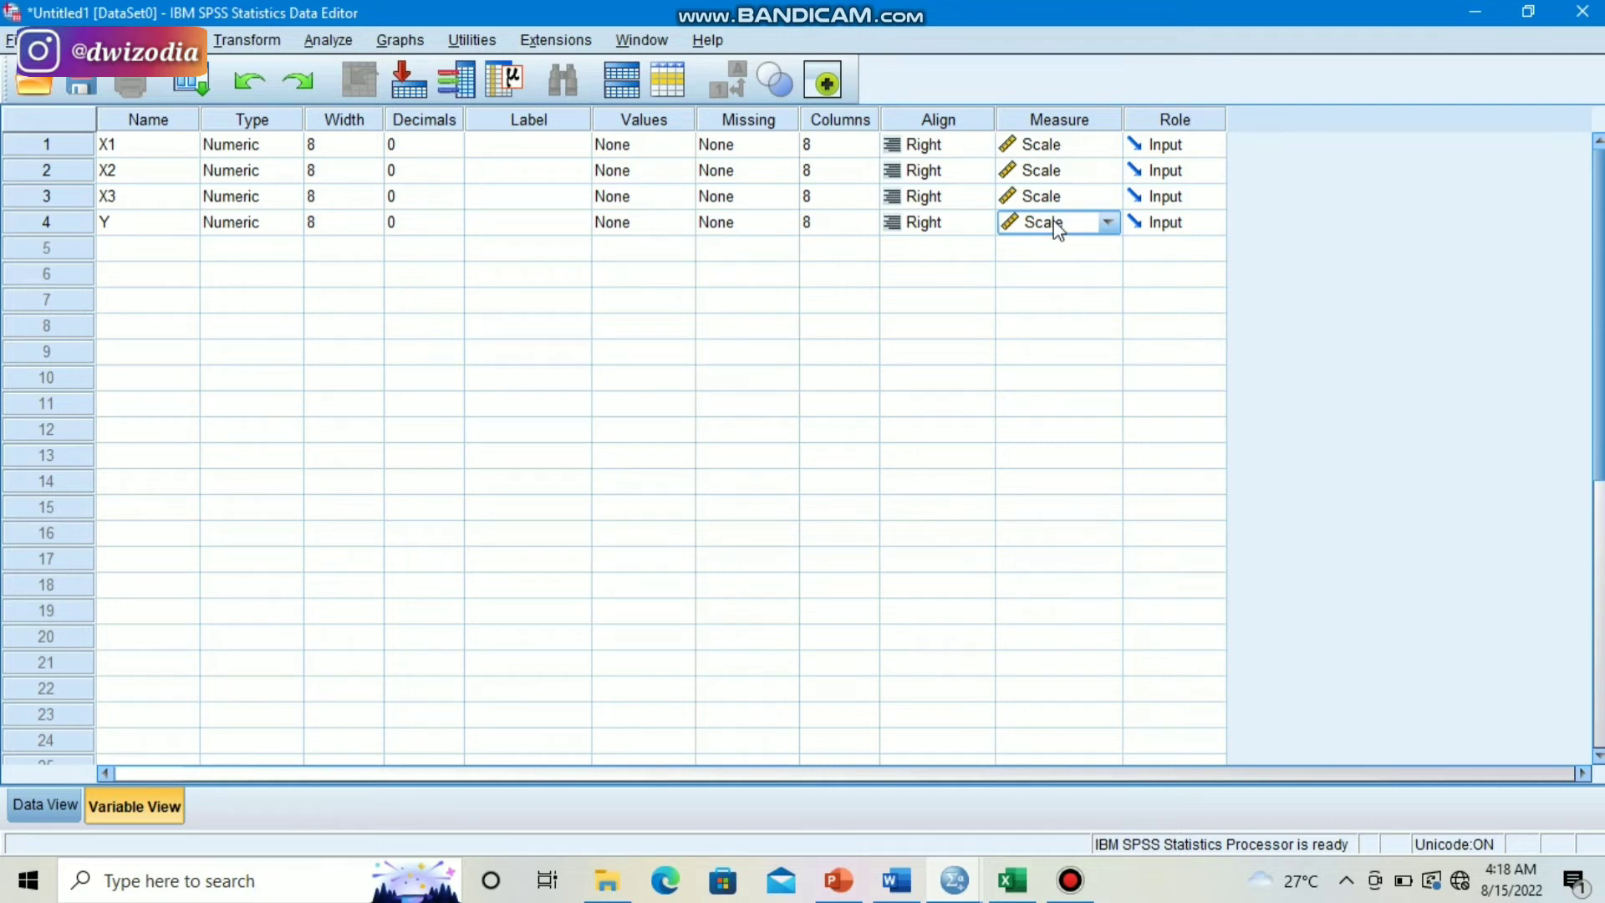
# - Check the column headings in the Excel table and label variable X1 as "Gaya Kepemimpinan" in SPSS
pyautogui.click(549, 147)
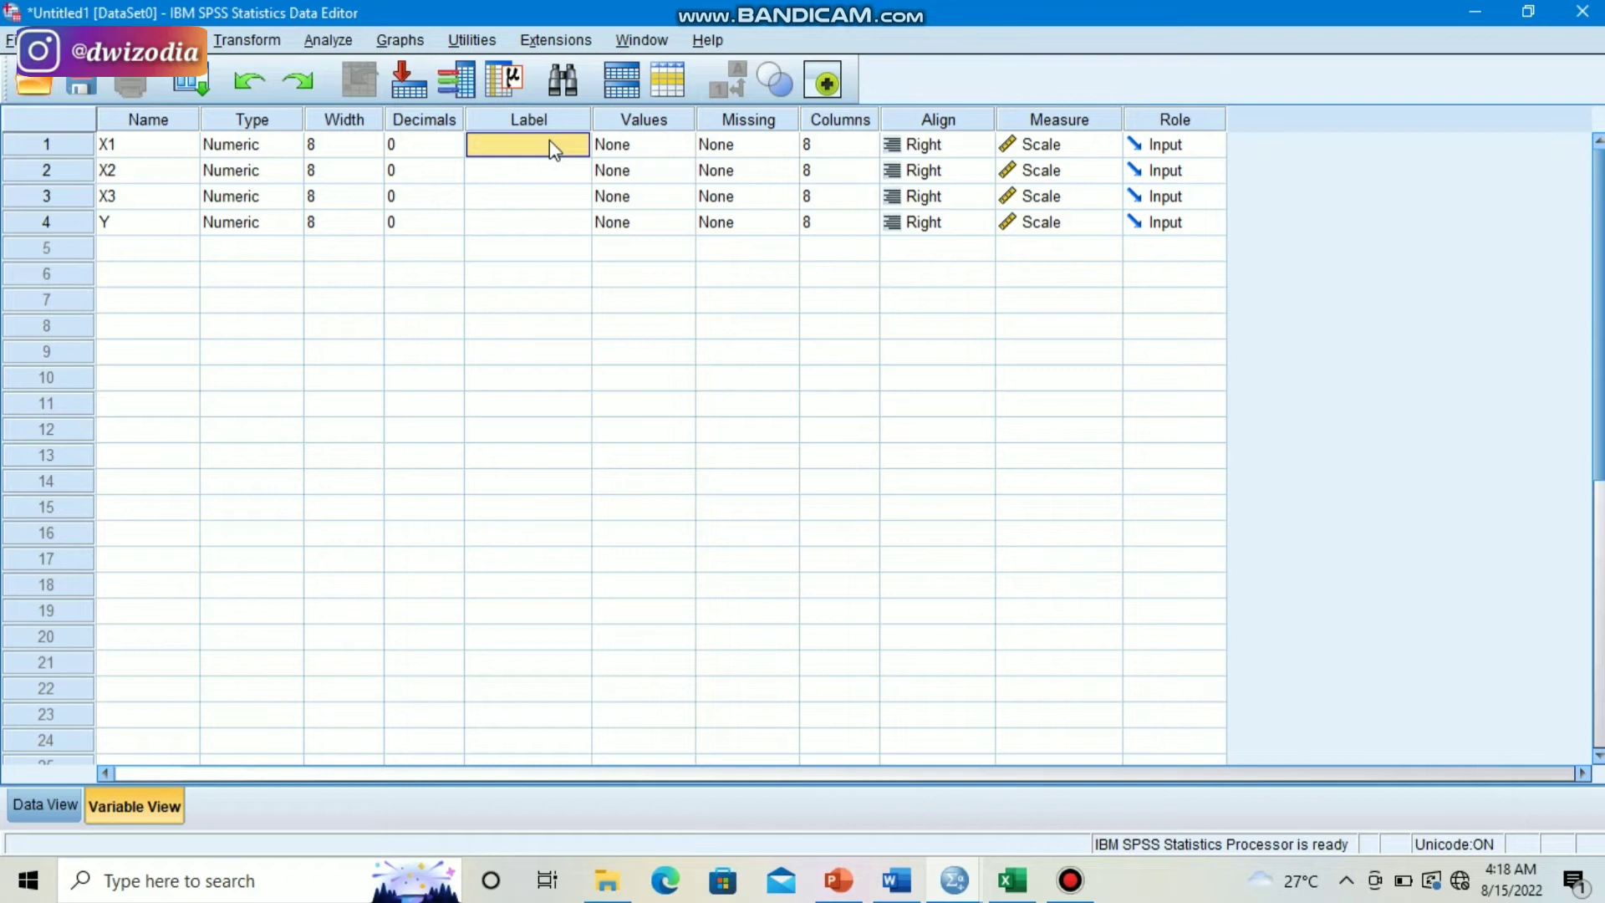
pyautogui.click(1012, 880)
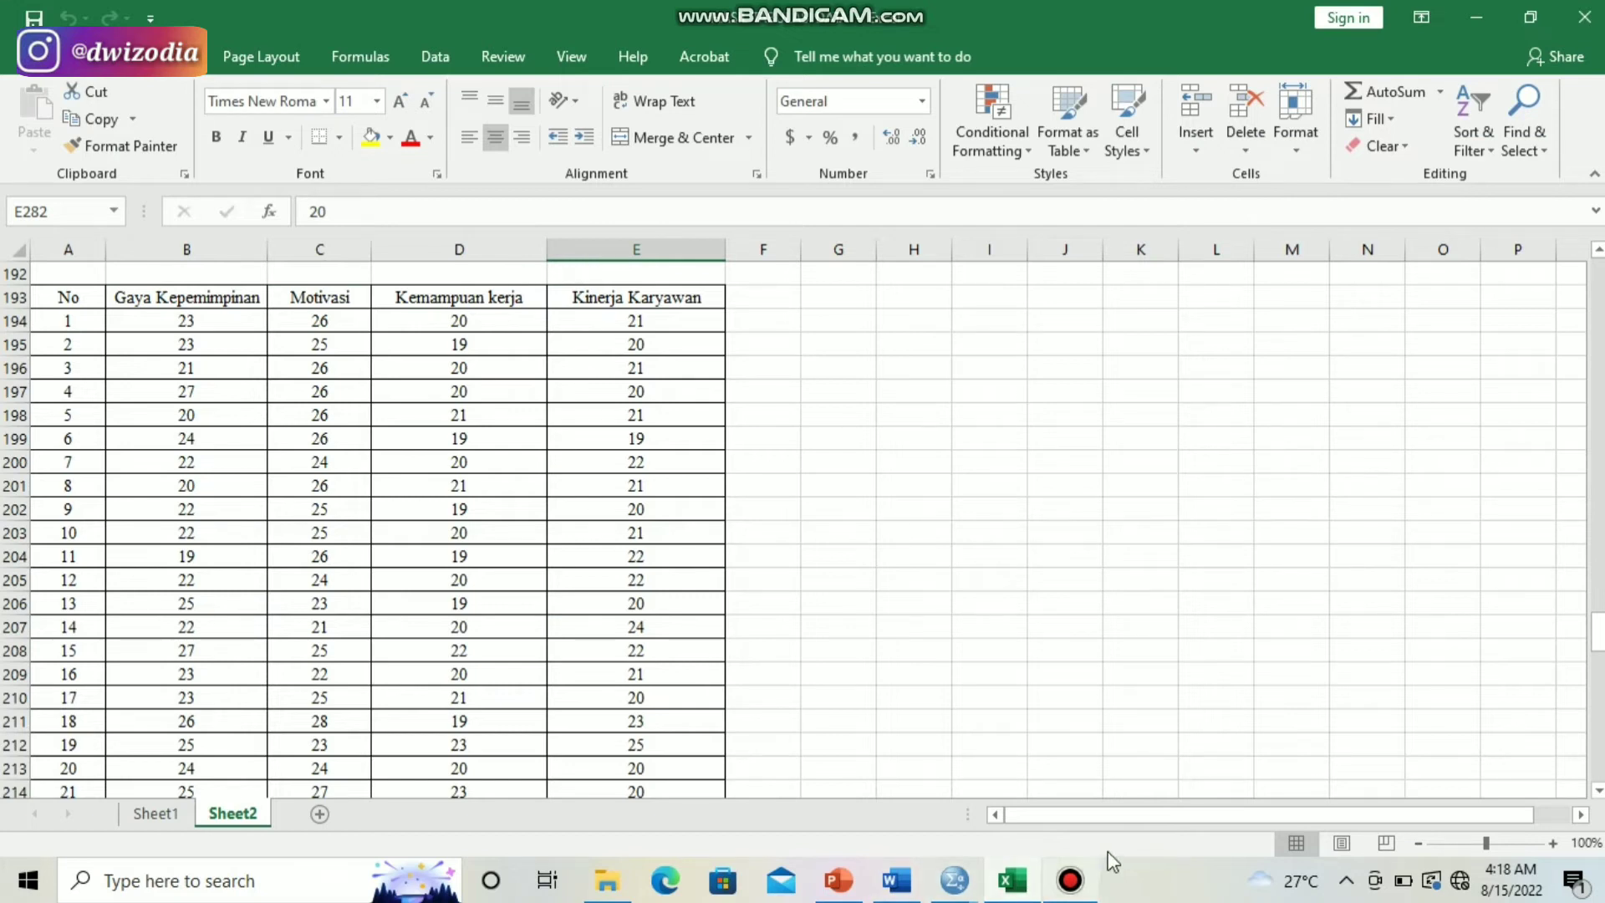
pyautogui.moveTo(954, 880)
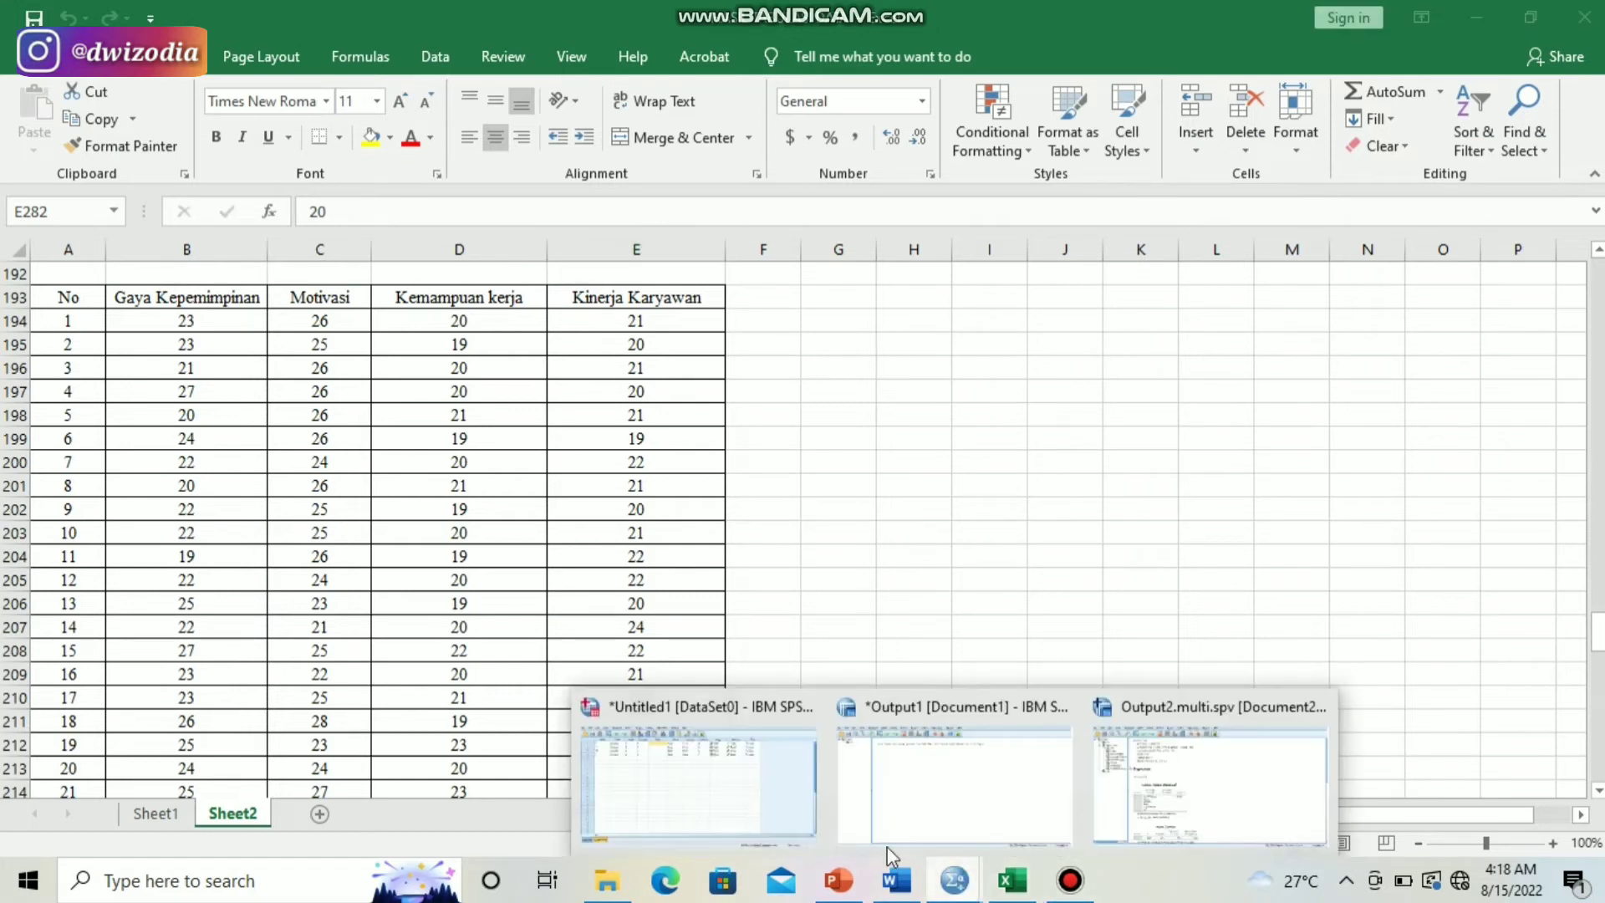
pyautogui.click(745, 789)
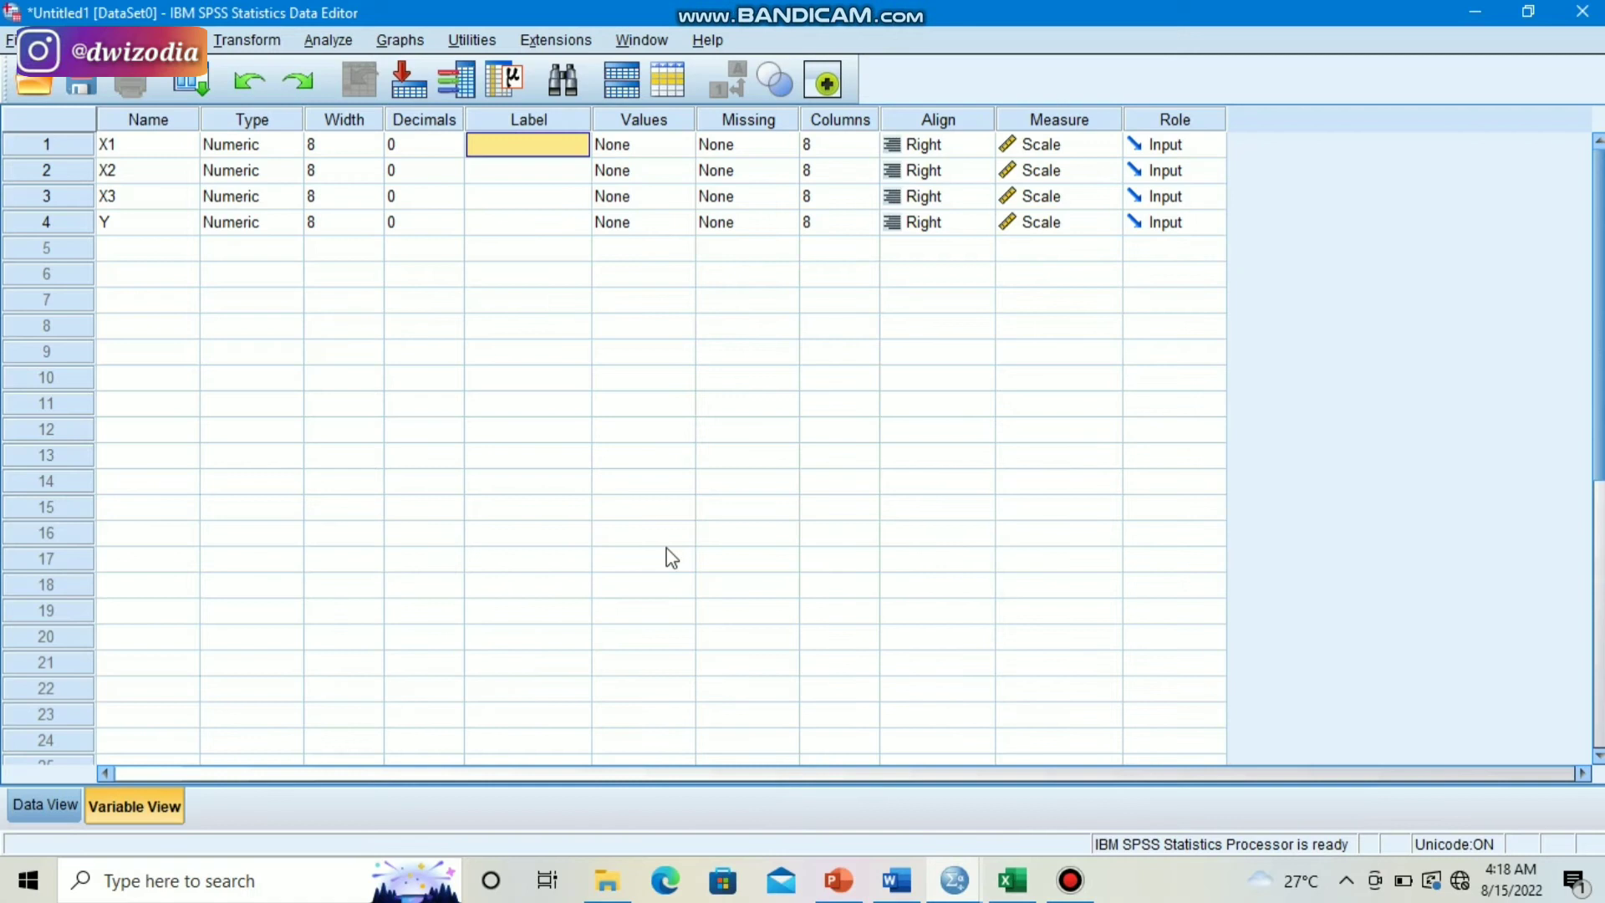
pyautogui.write('Gaya')
pyautogui.write(' Kepemi')
pyautogui.write('mpinan')
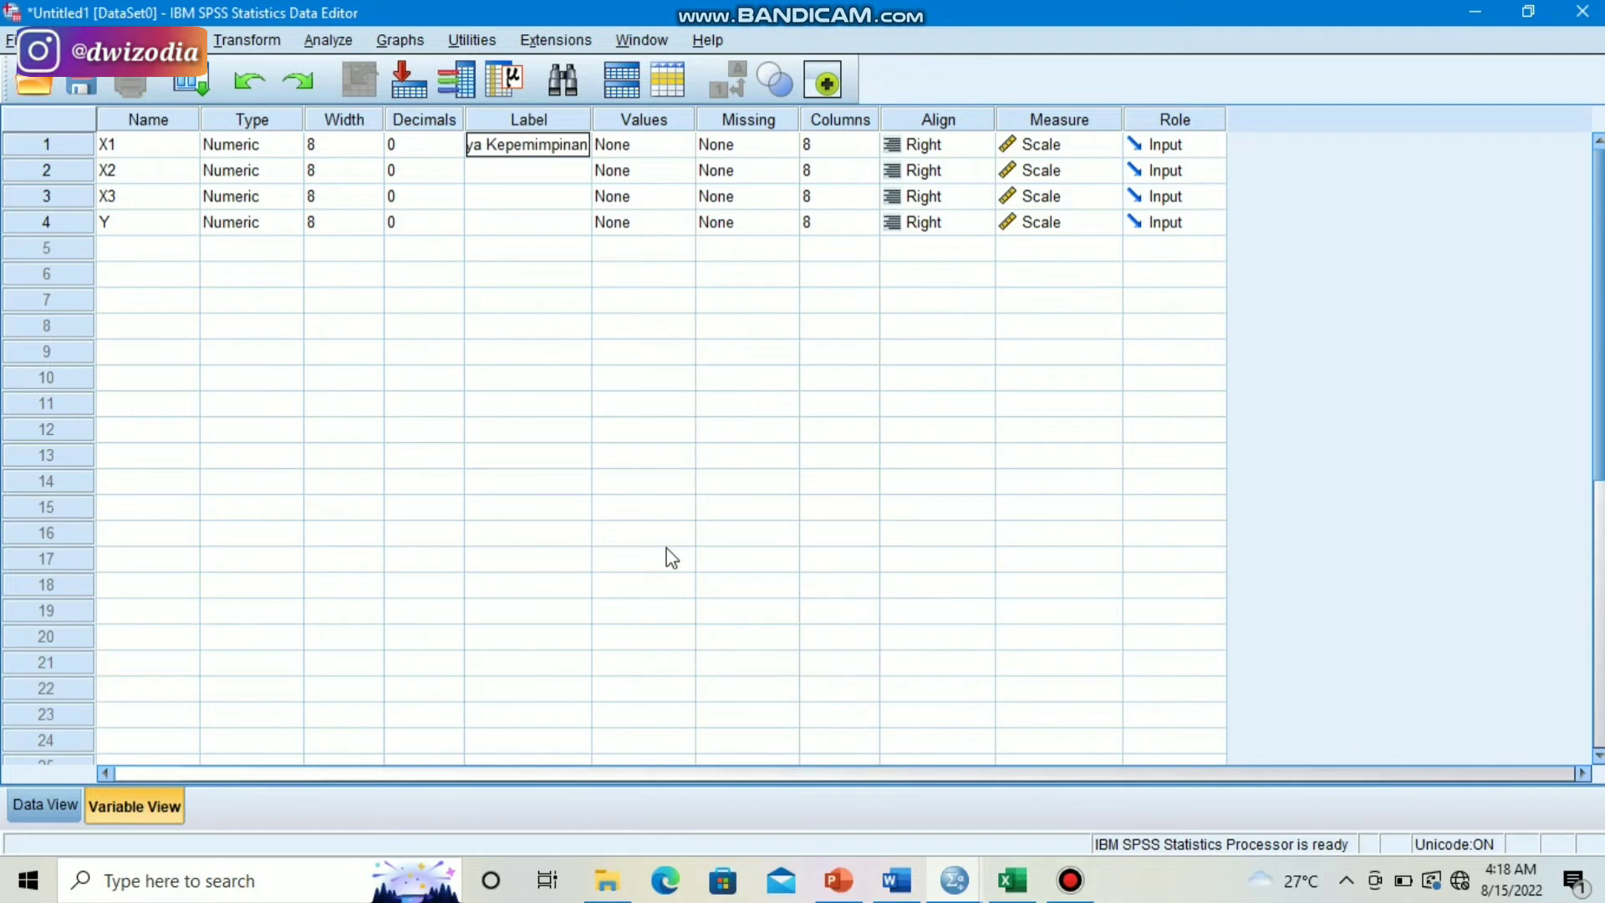
pyautogui.press('Return')
# - Label X2 as "Motivasi", X3 as "Kemampuan Kerja" and Y as "Kinerja Karyawan"
pyautogui.write('Motivasi')
pyautogui.press('Return')
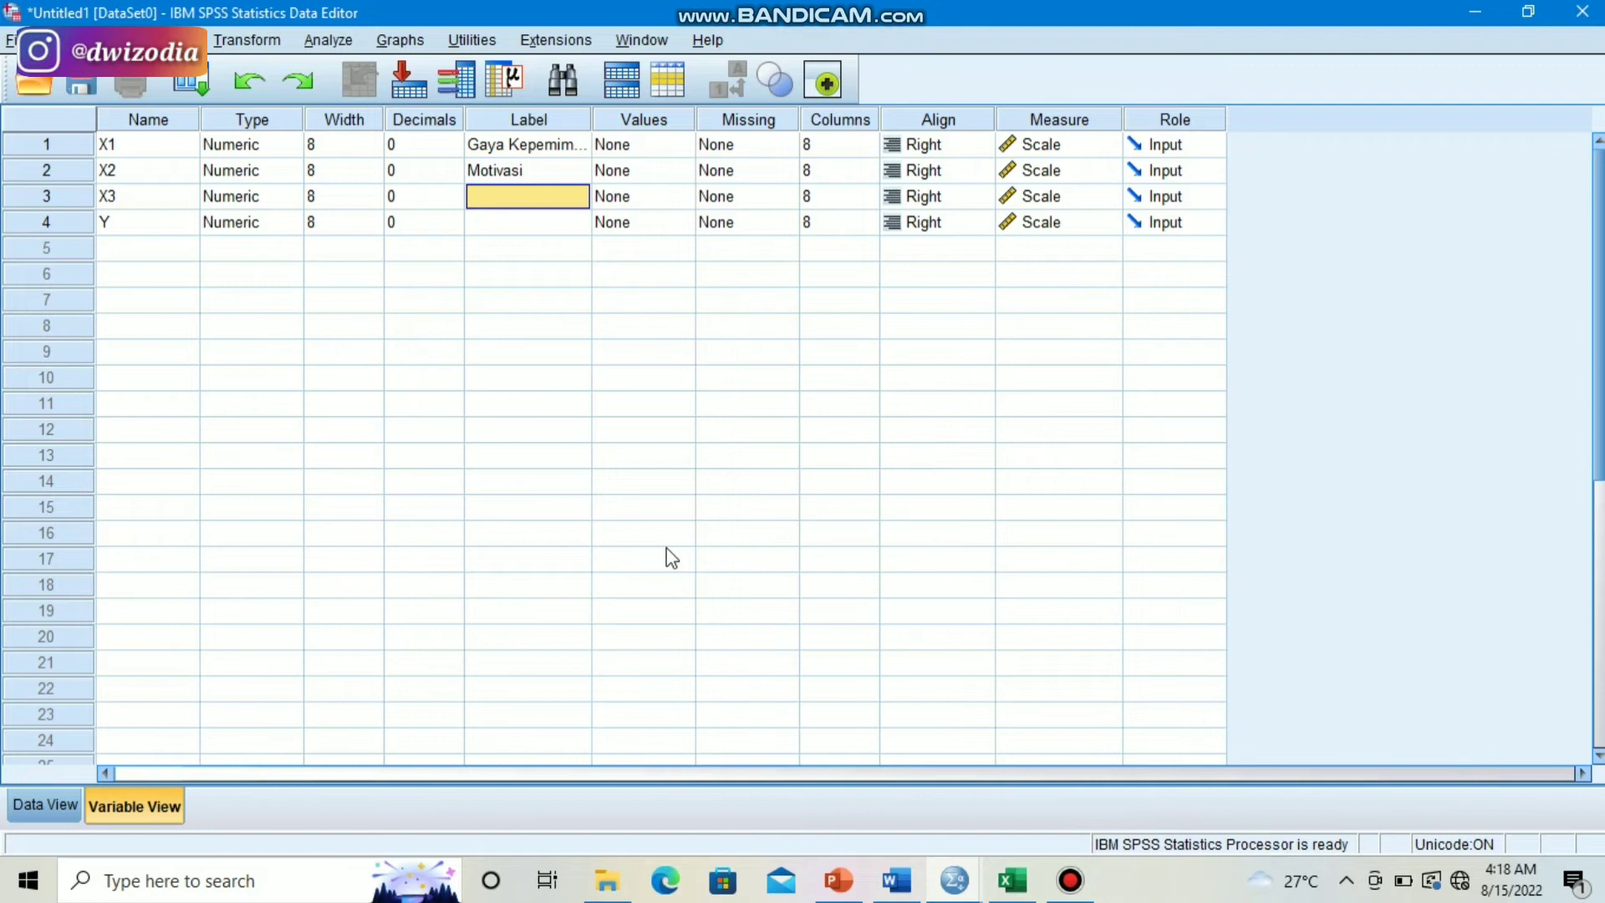
pyautogui.write('Kemampuan Kerja')
pyautogui.press('Return')
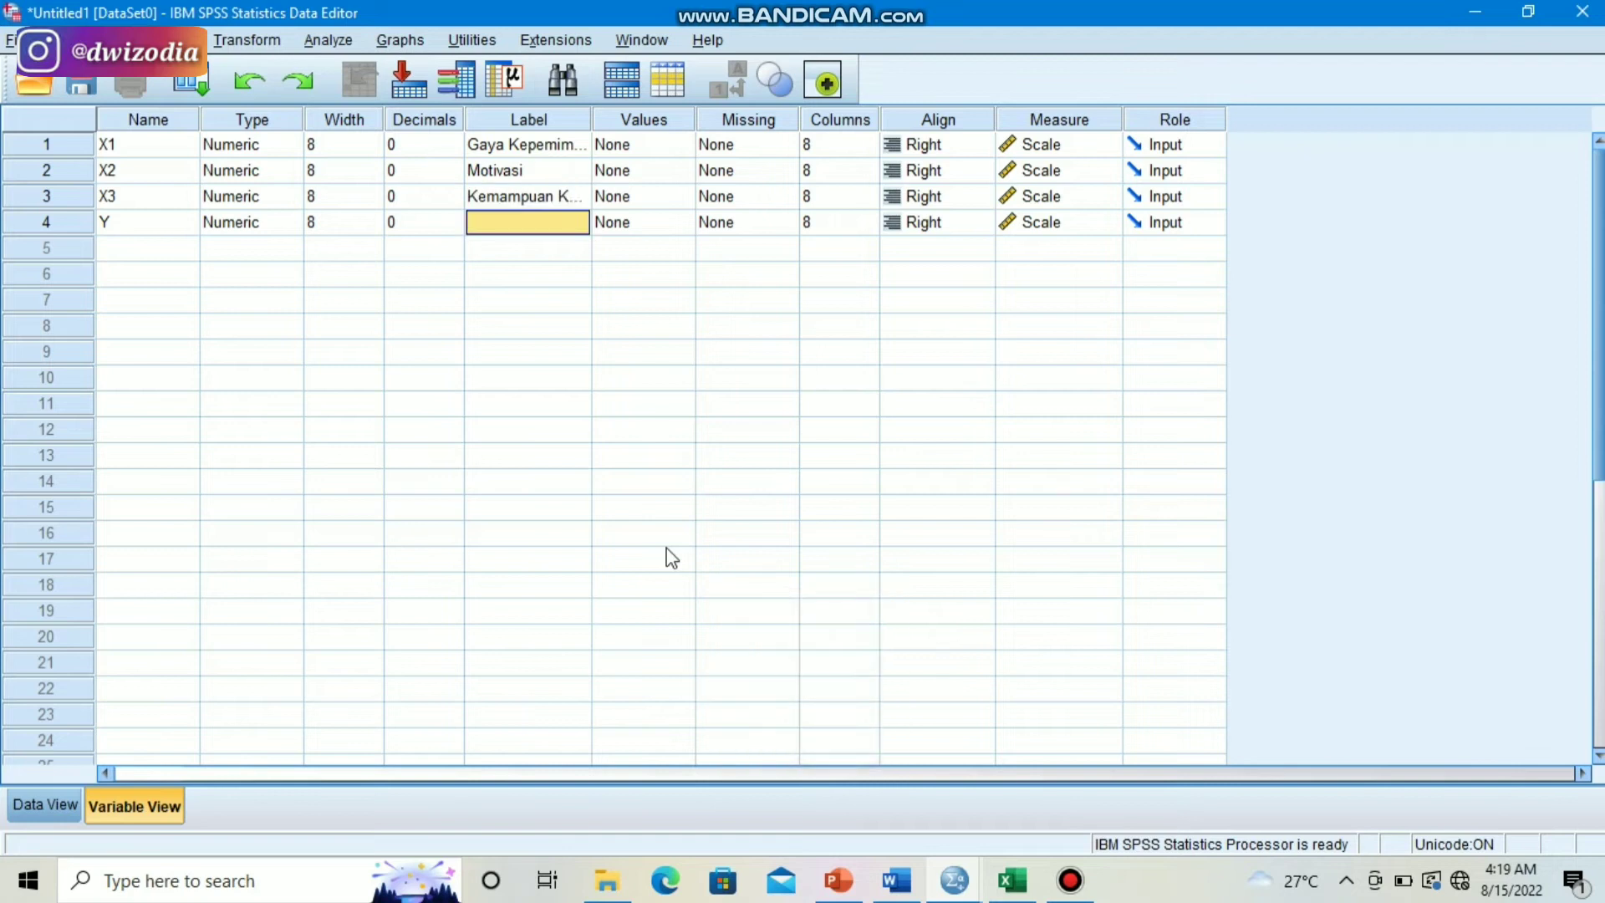
pyautogui.write('Kinerja')
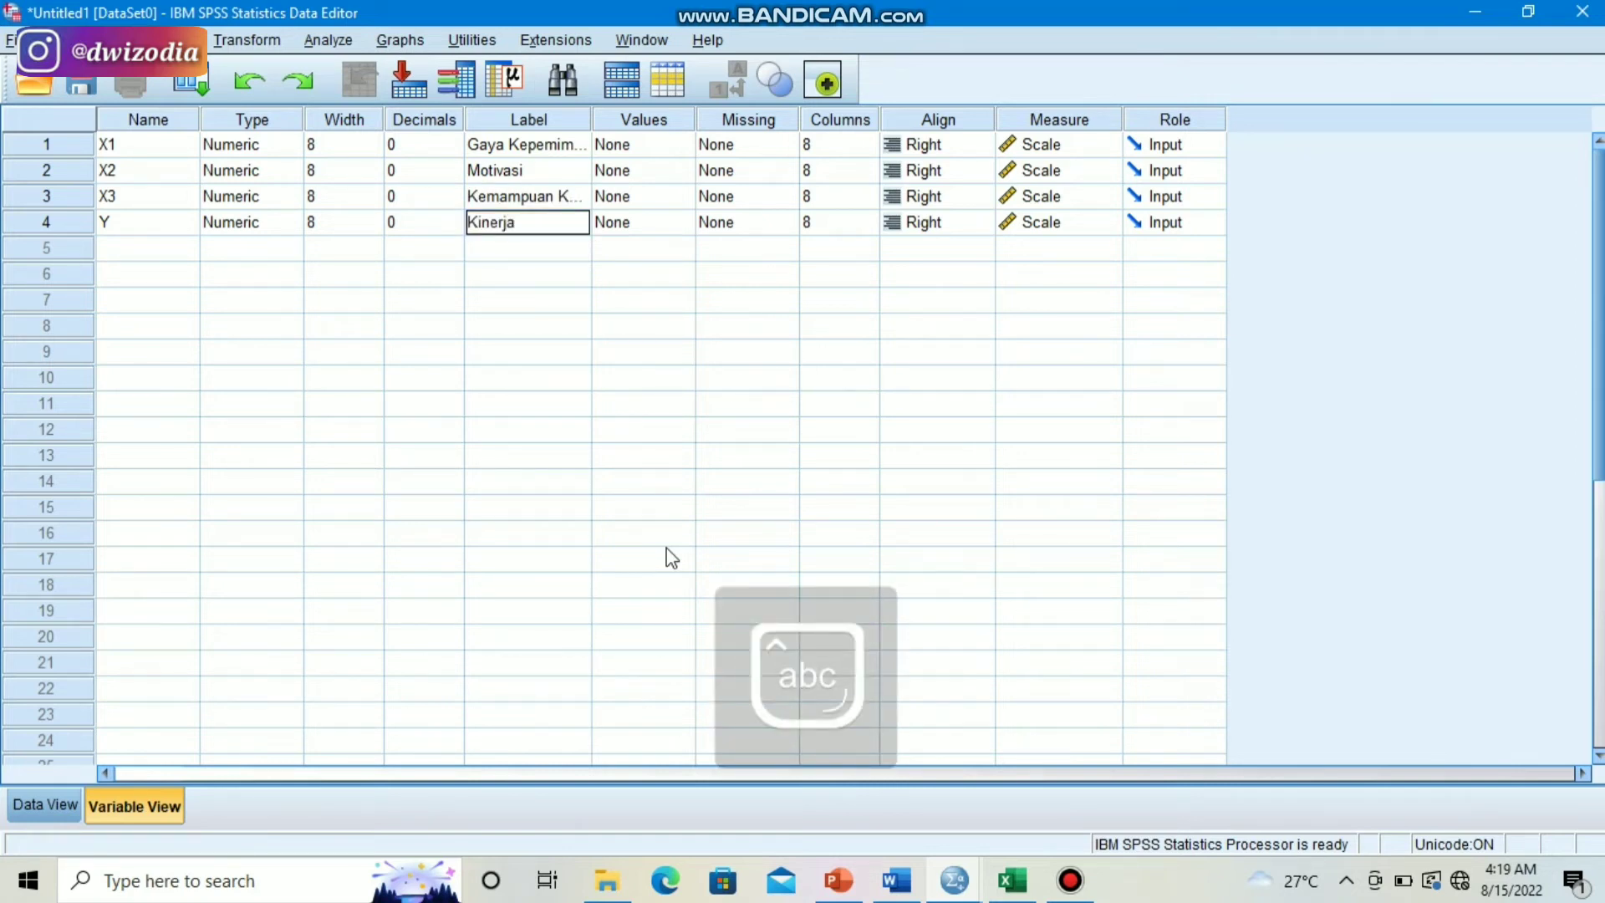
pyautogui.write(' Karyawan')
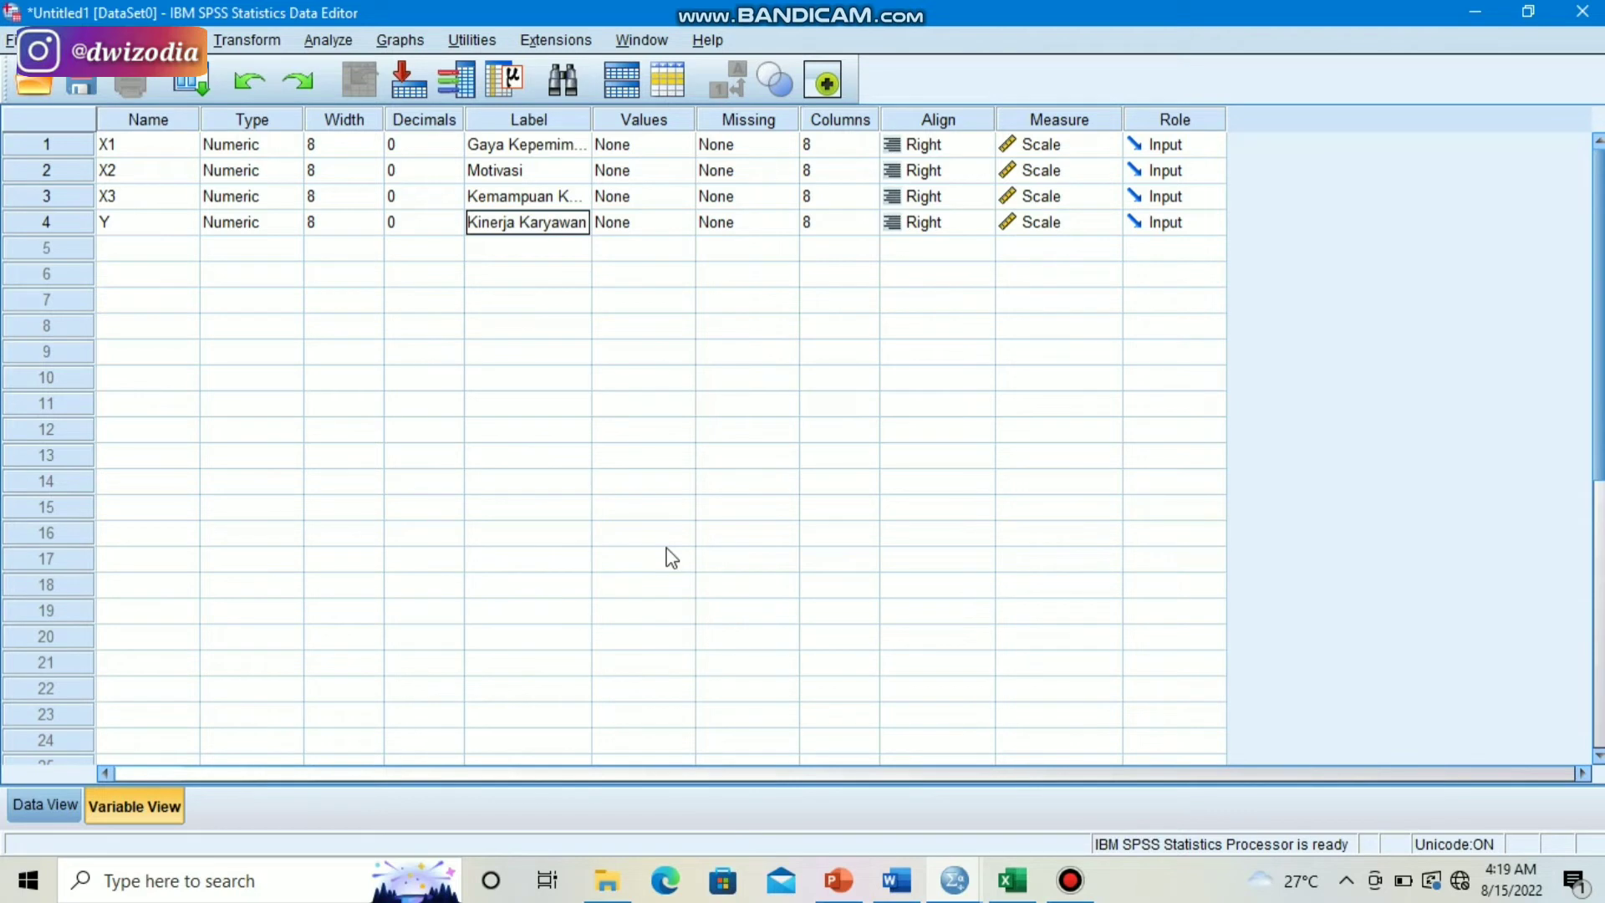
# - Show the SPSS data grid, and in Excel copy the four variables' values in B194:E283 of Sheet2 without the headings
pyautogui.click(56, 809)
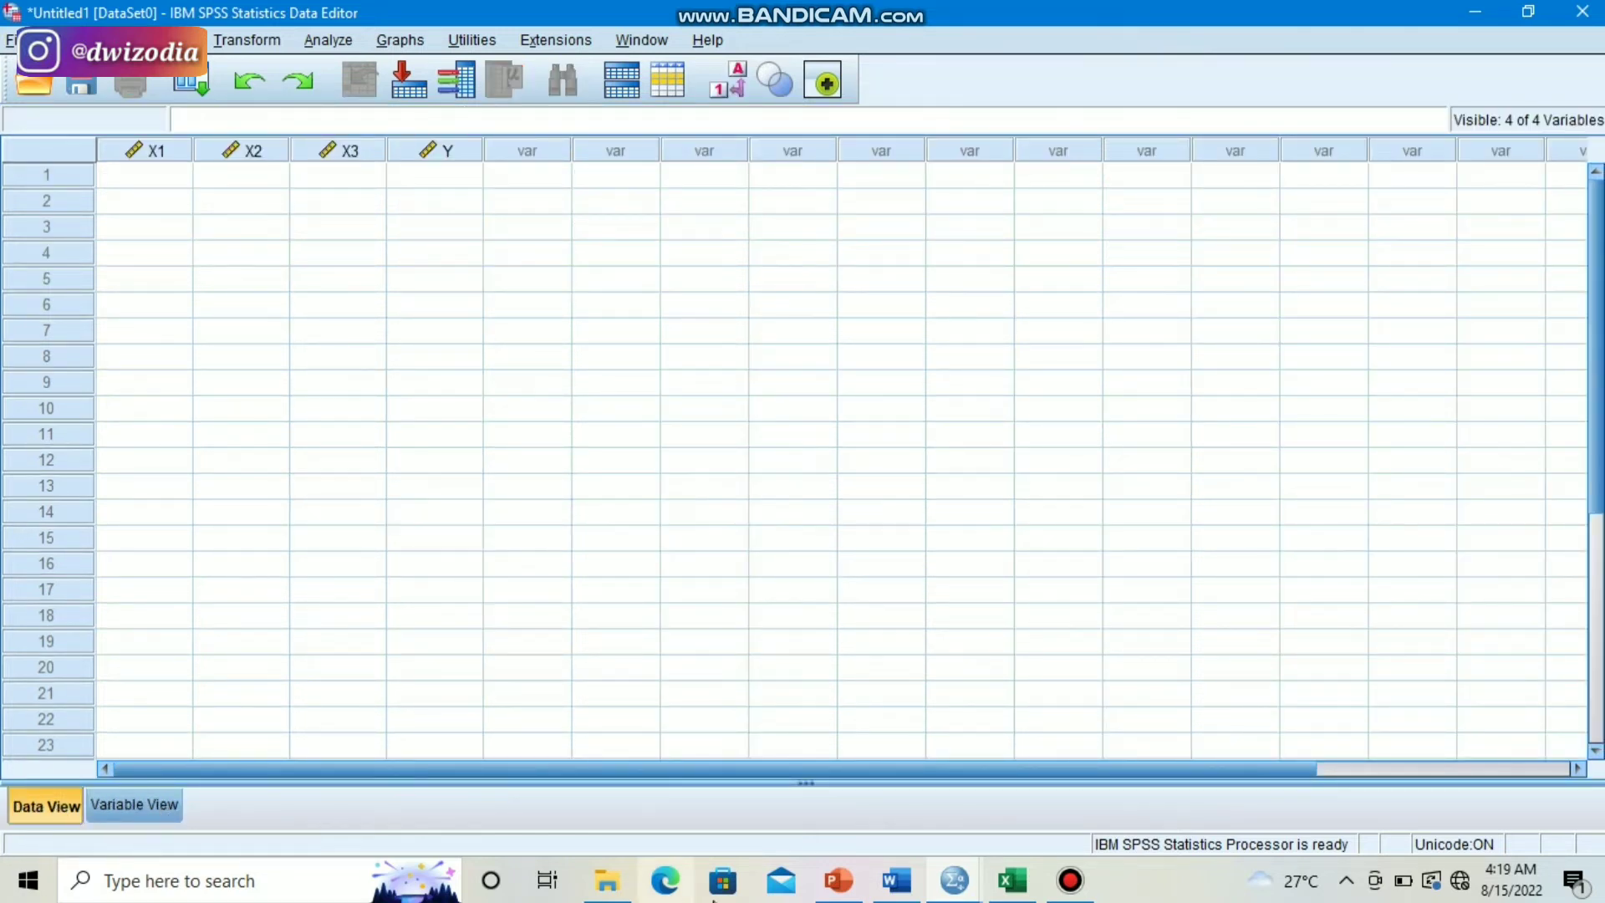
pyautogui.click(1012, 880)
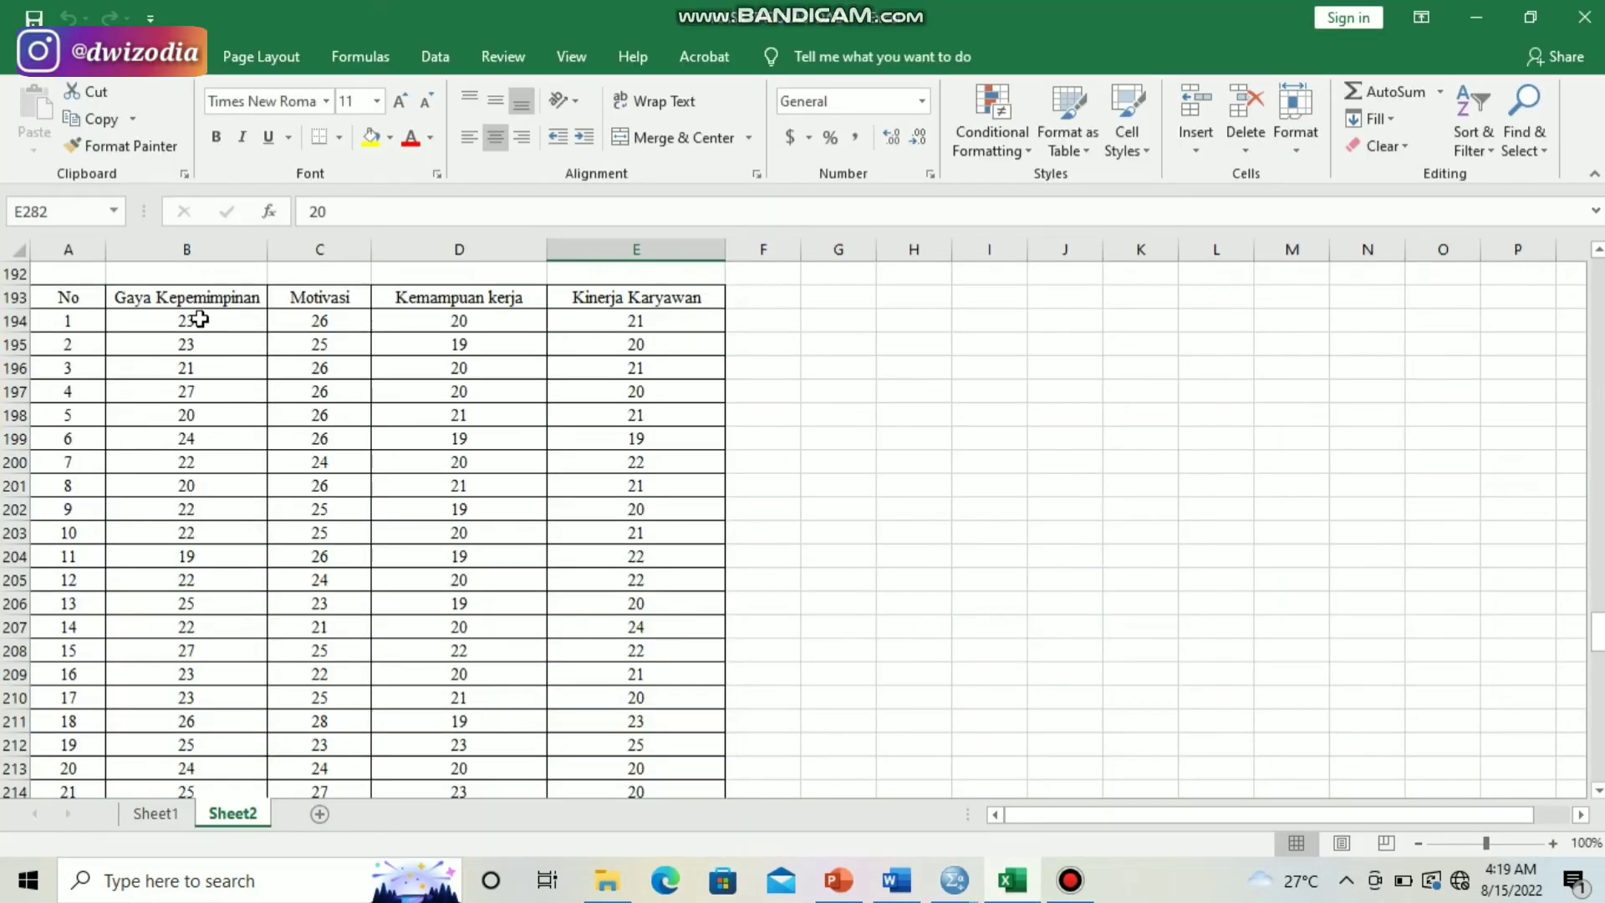
pyautogui.moveTo(198, 320); pyautogui.dragTo(649, 735)
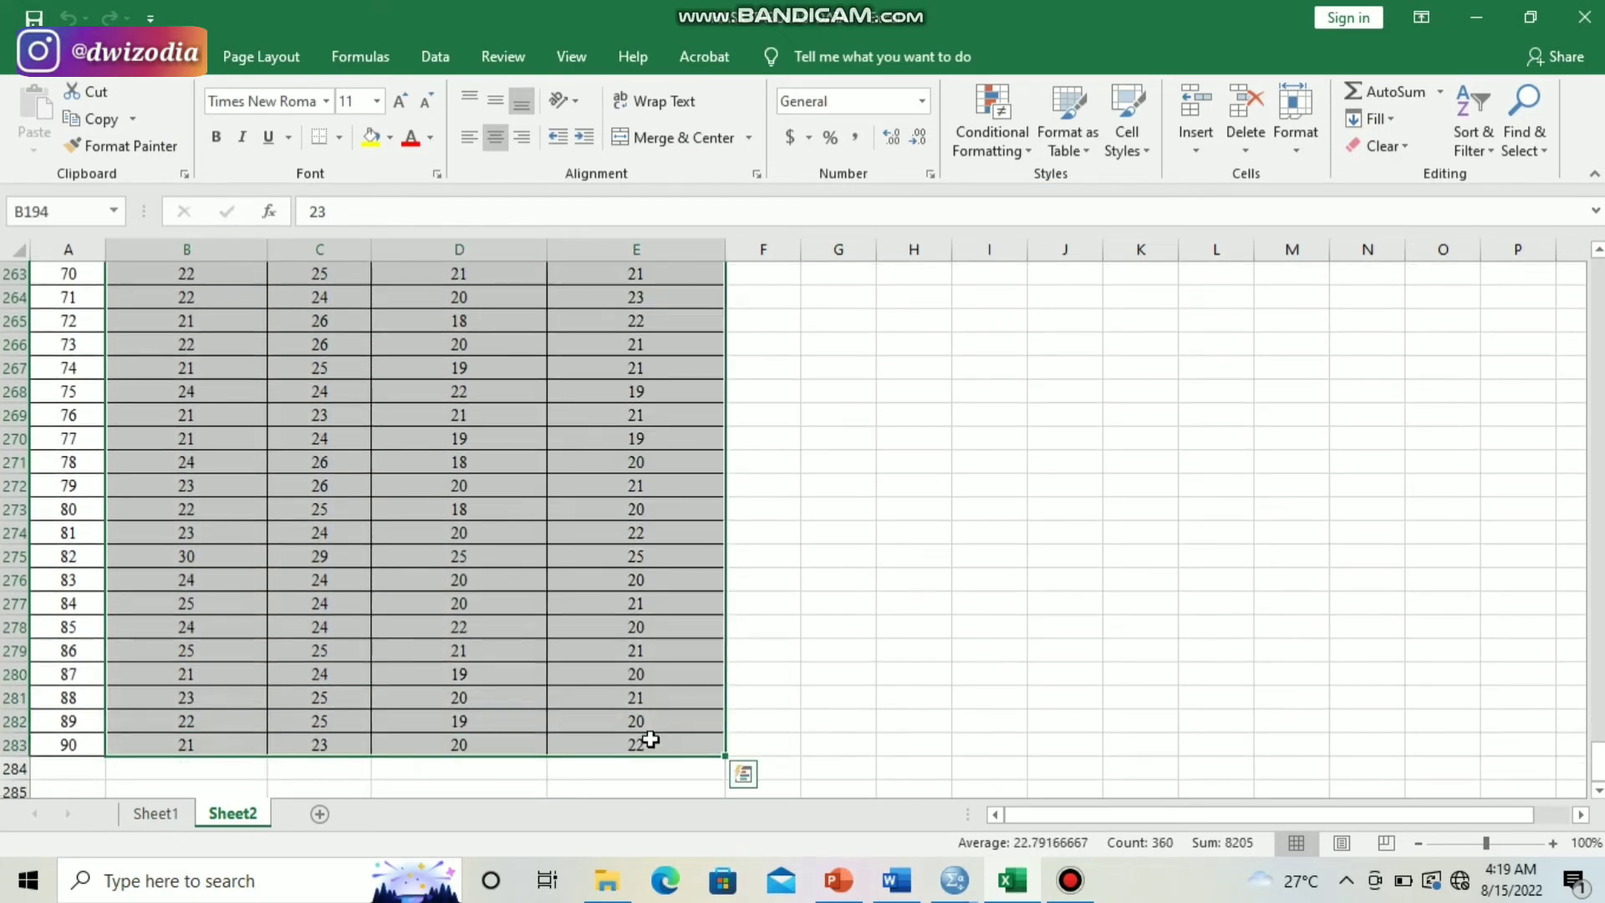
pyautogui.rightClick(651, 740)
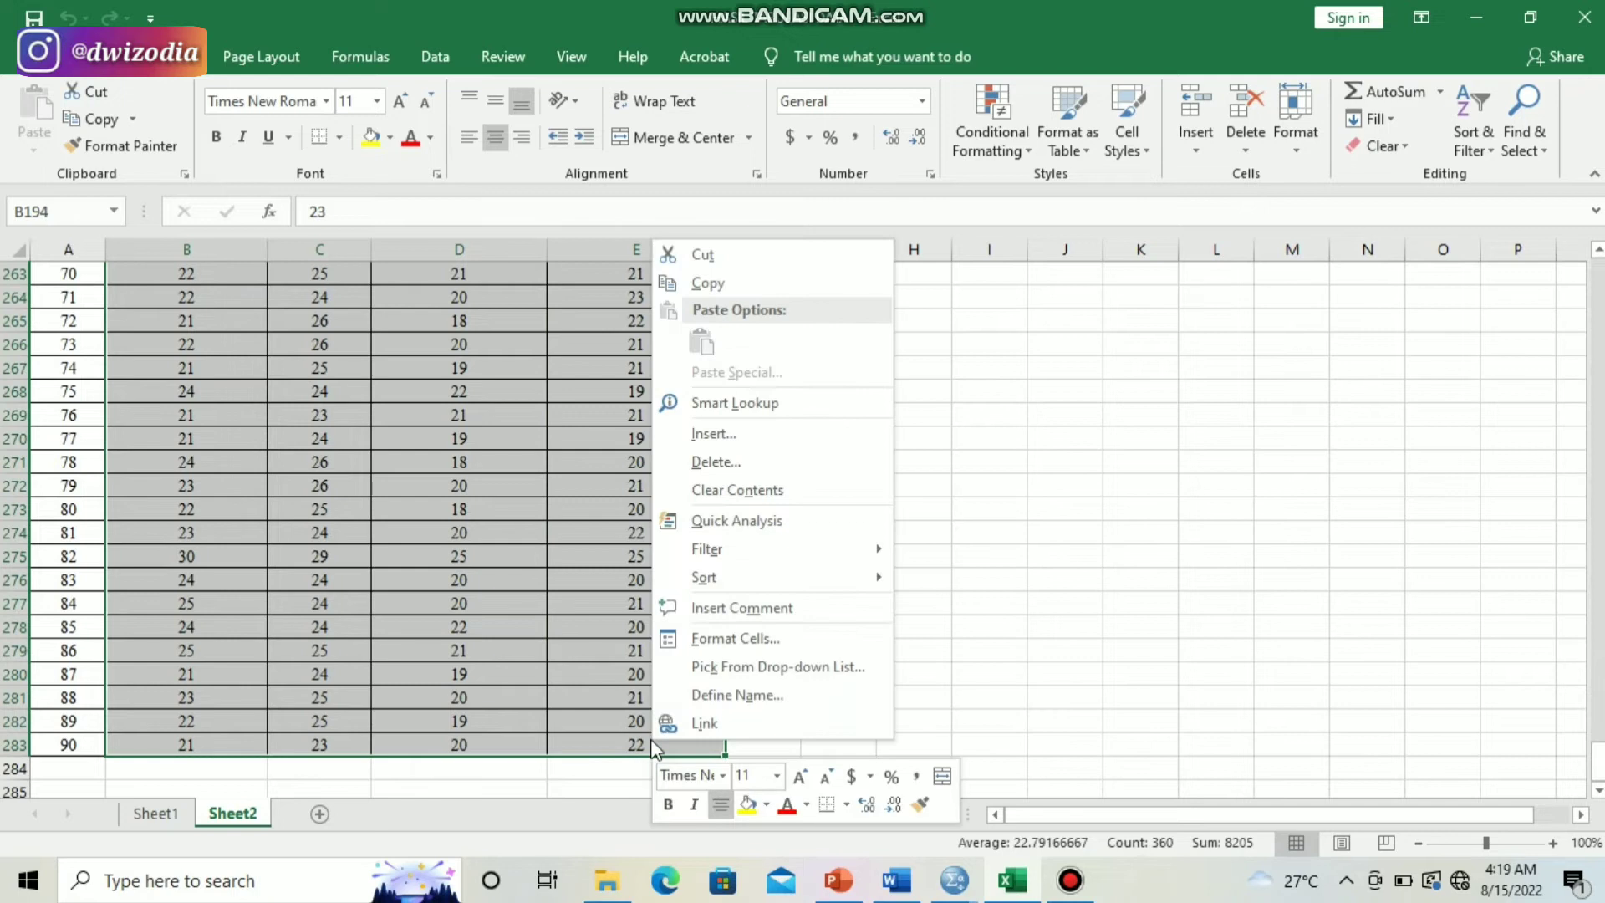
pyautogui.click(827, 284)
pyautogui.scroll(18, 825, 286)
pyautogui.scroll(8, 825, 286)
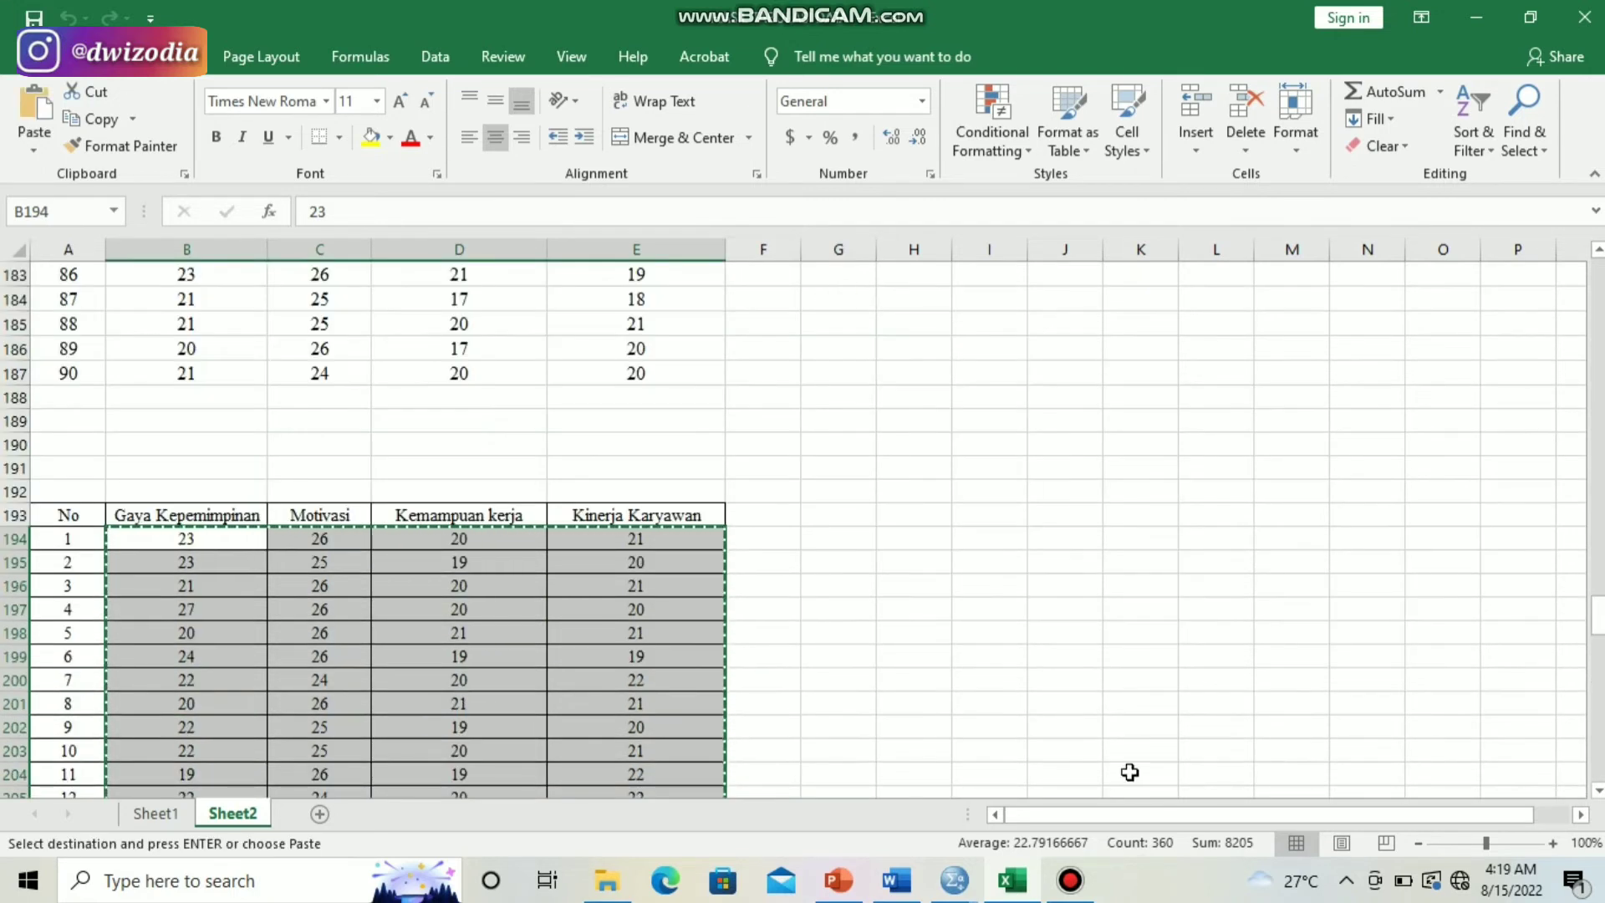
# - Paste the copied values into the SPSS dataset starting at row 1 of X1, and look through the pasted rows
pyautogui.moveTo(955, 886)
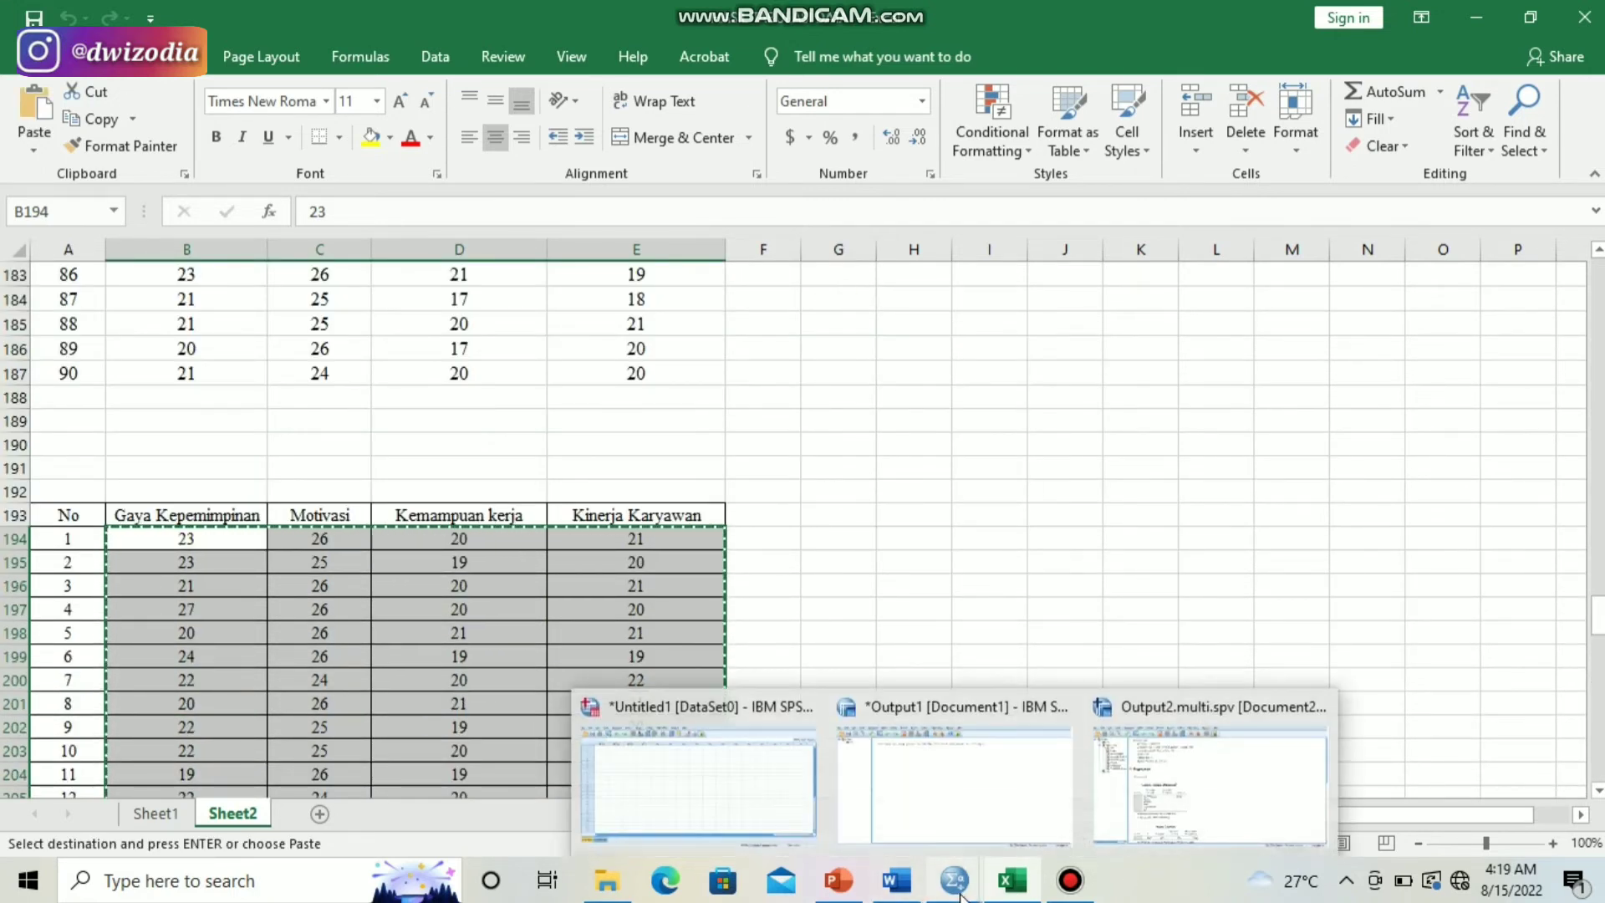
pyautogui.click(776, 791)
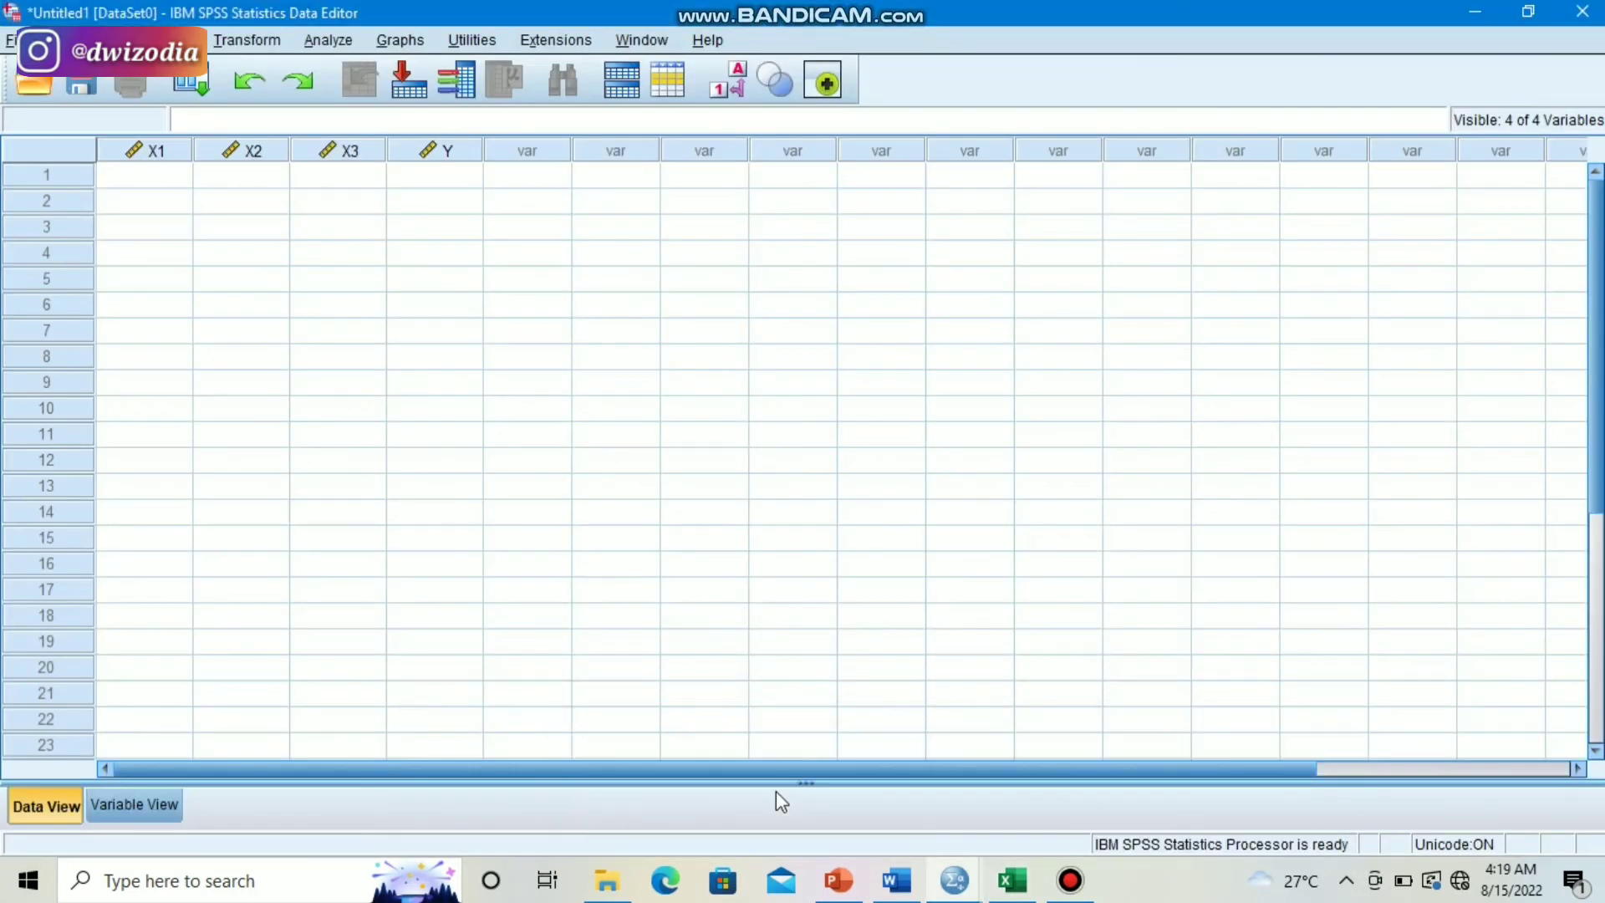
pyautogui.click(147, 178)
pyautogui.click(146, 178)
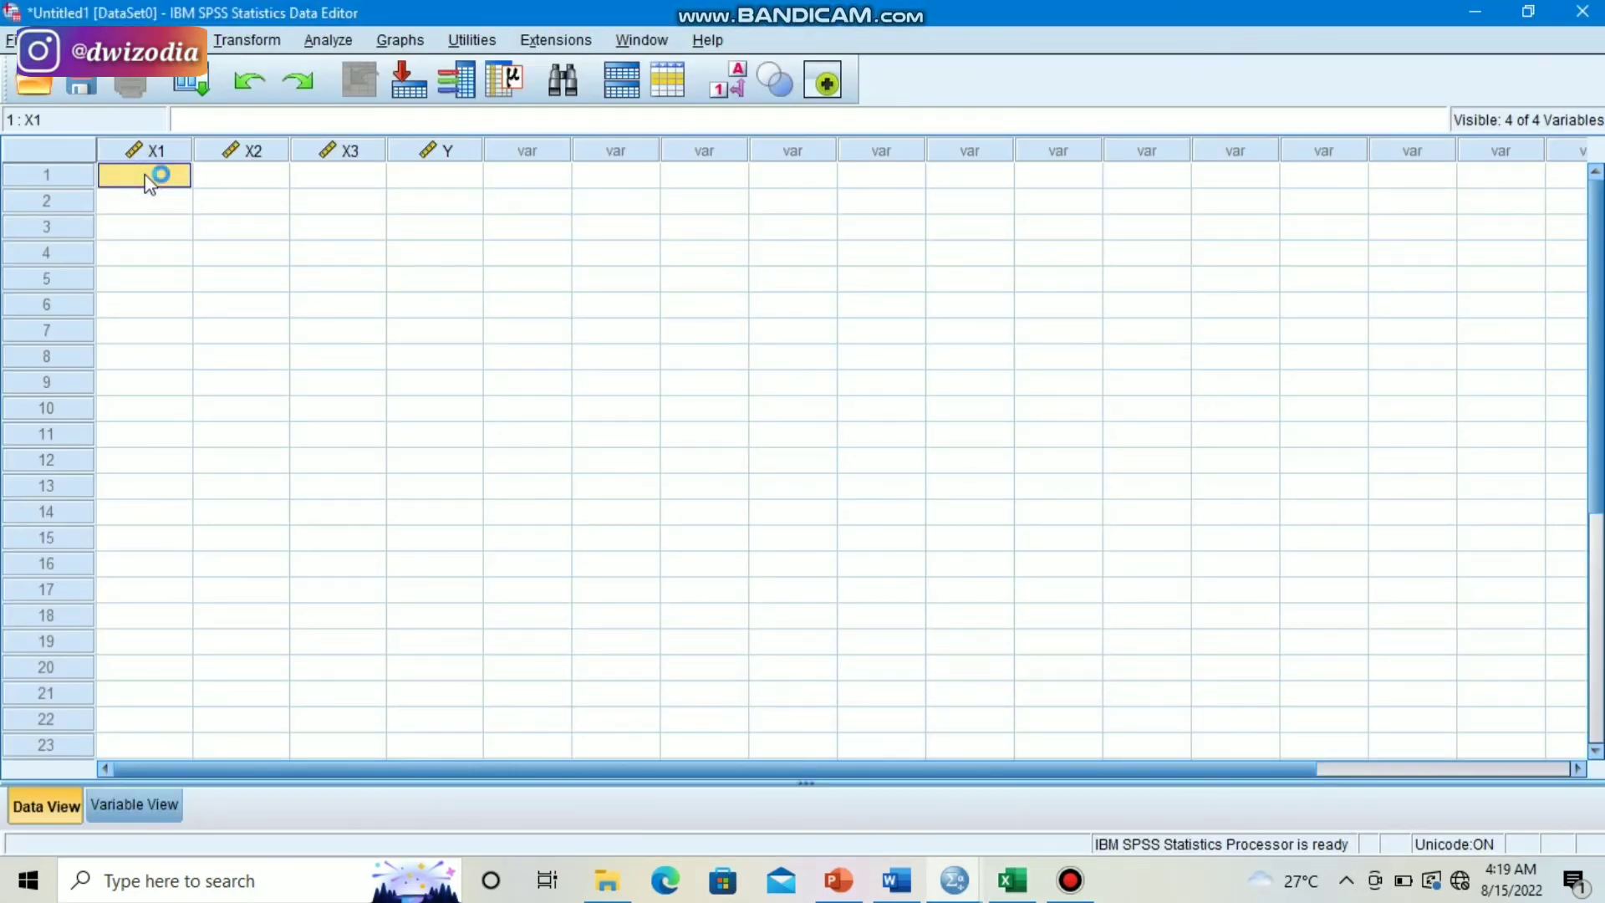
pyautogui.rightClick(149, 182)
pyautogui.click(245, 318)
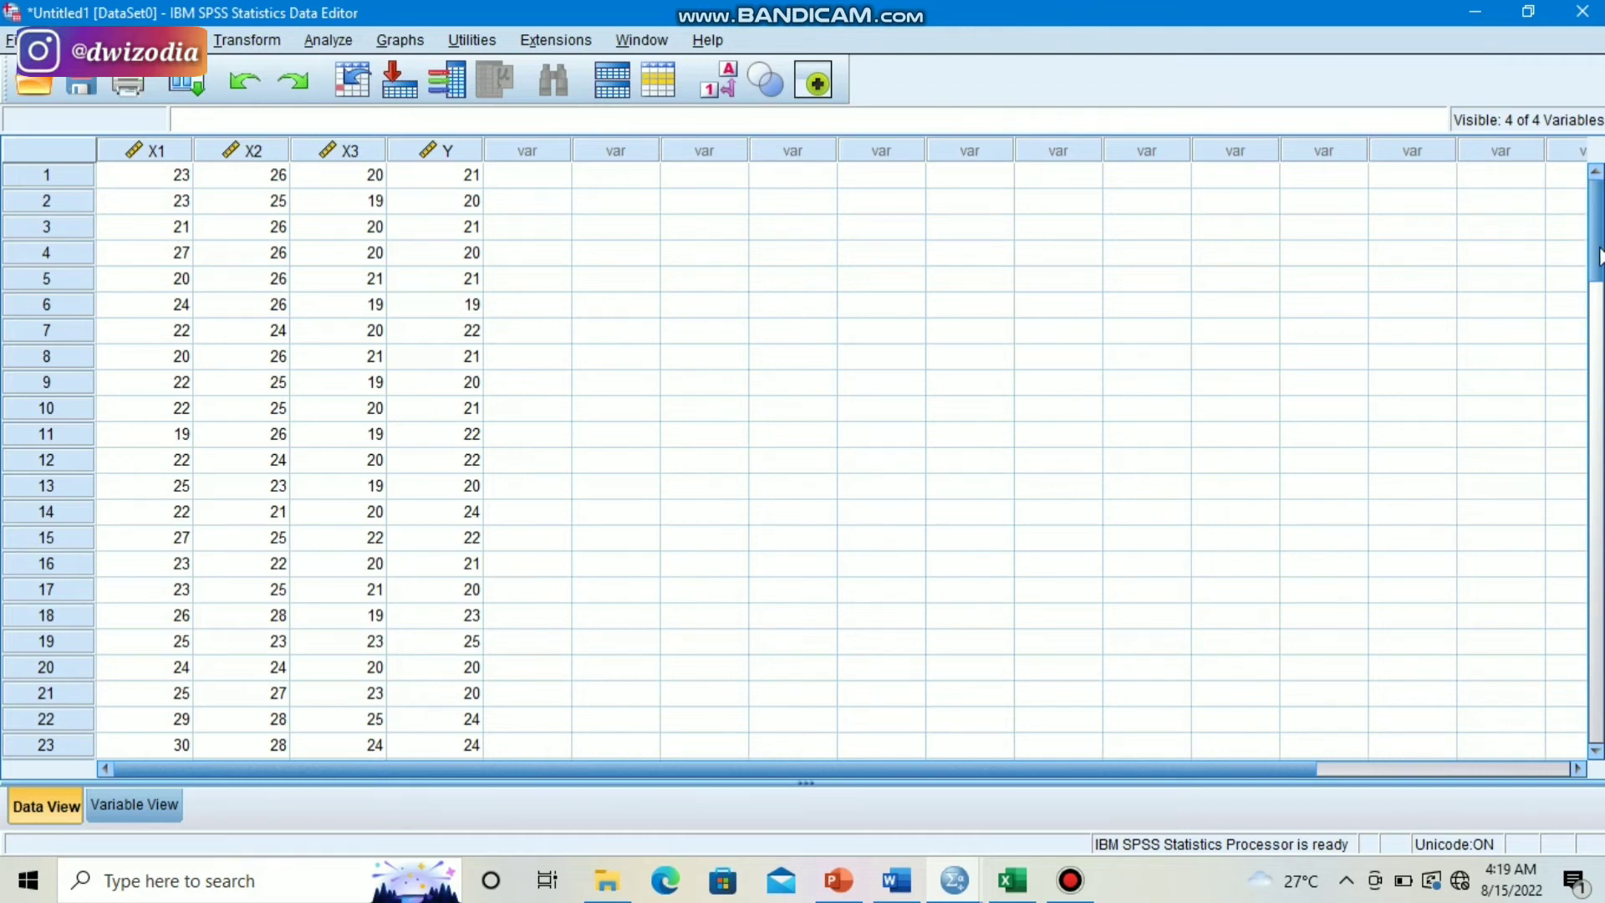
pyautogui.moveTo(1598, 255); pyautogui.dragTo(1598, 368)
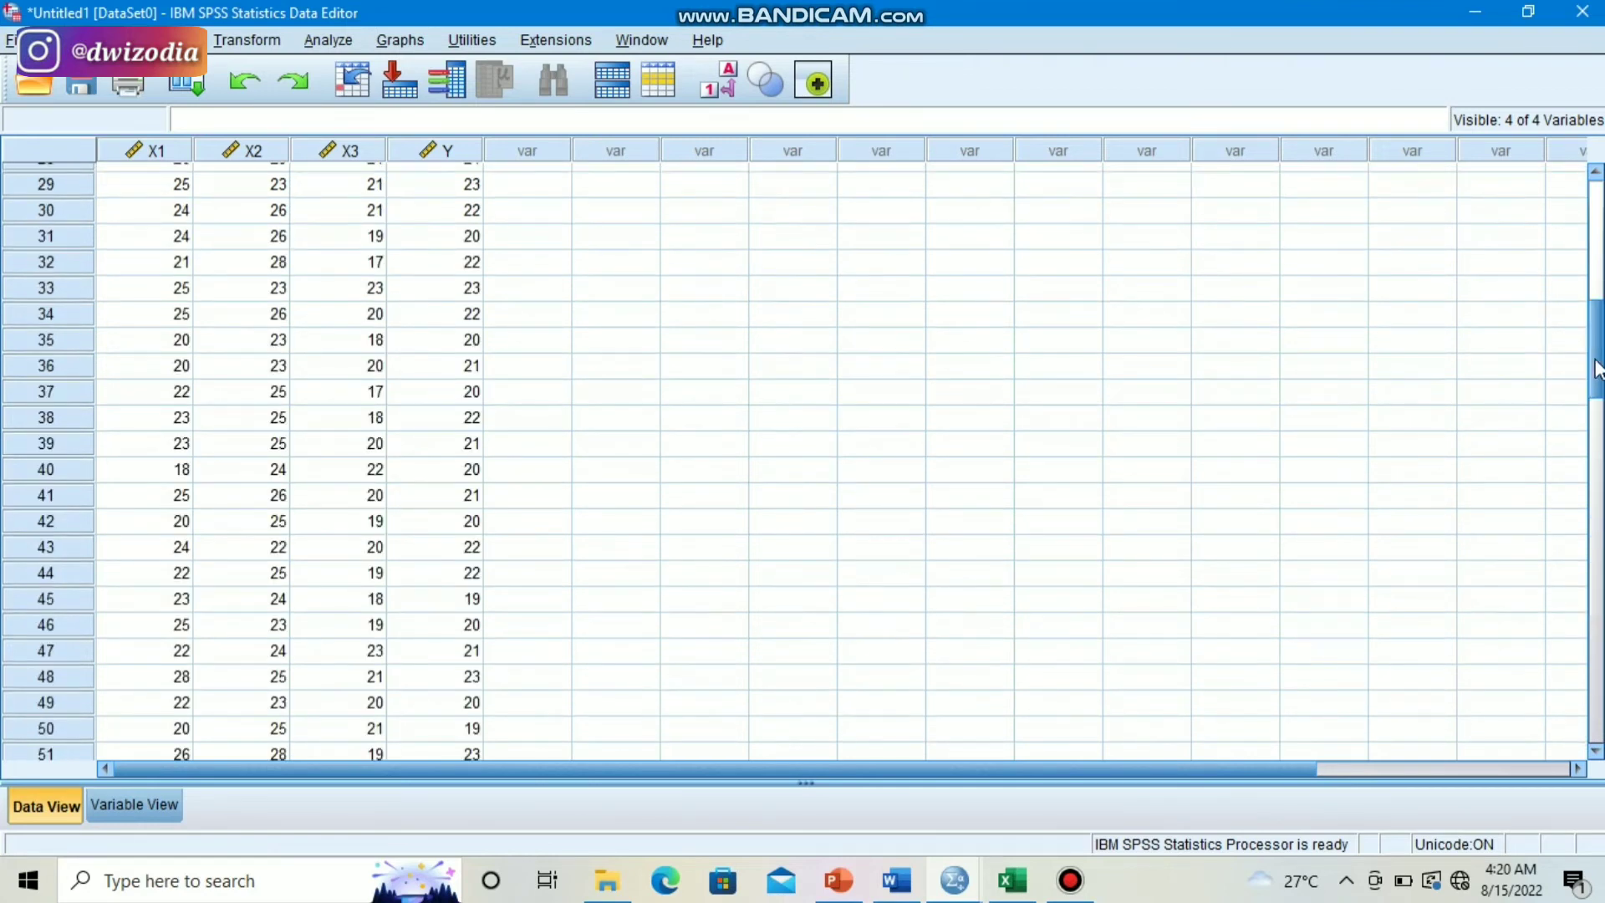
pyautogui.click(1592, 247)
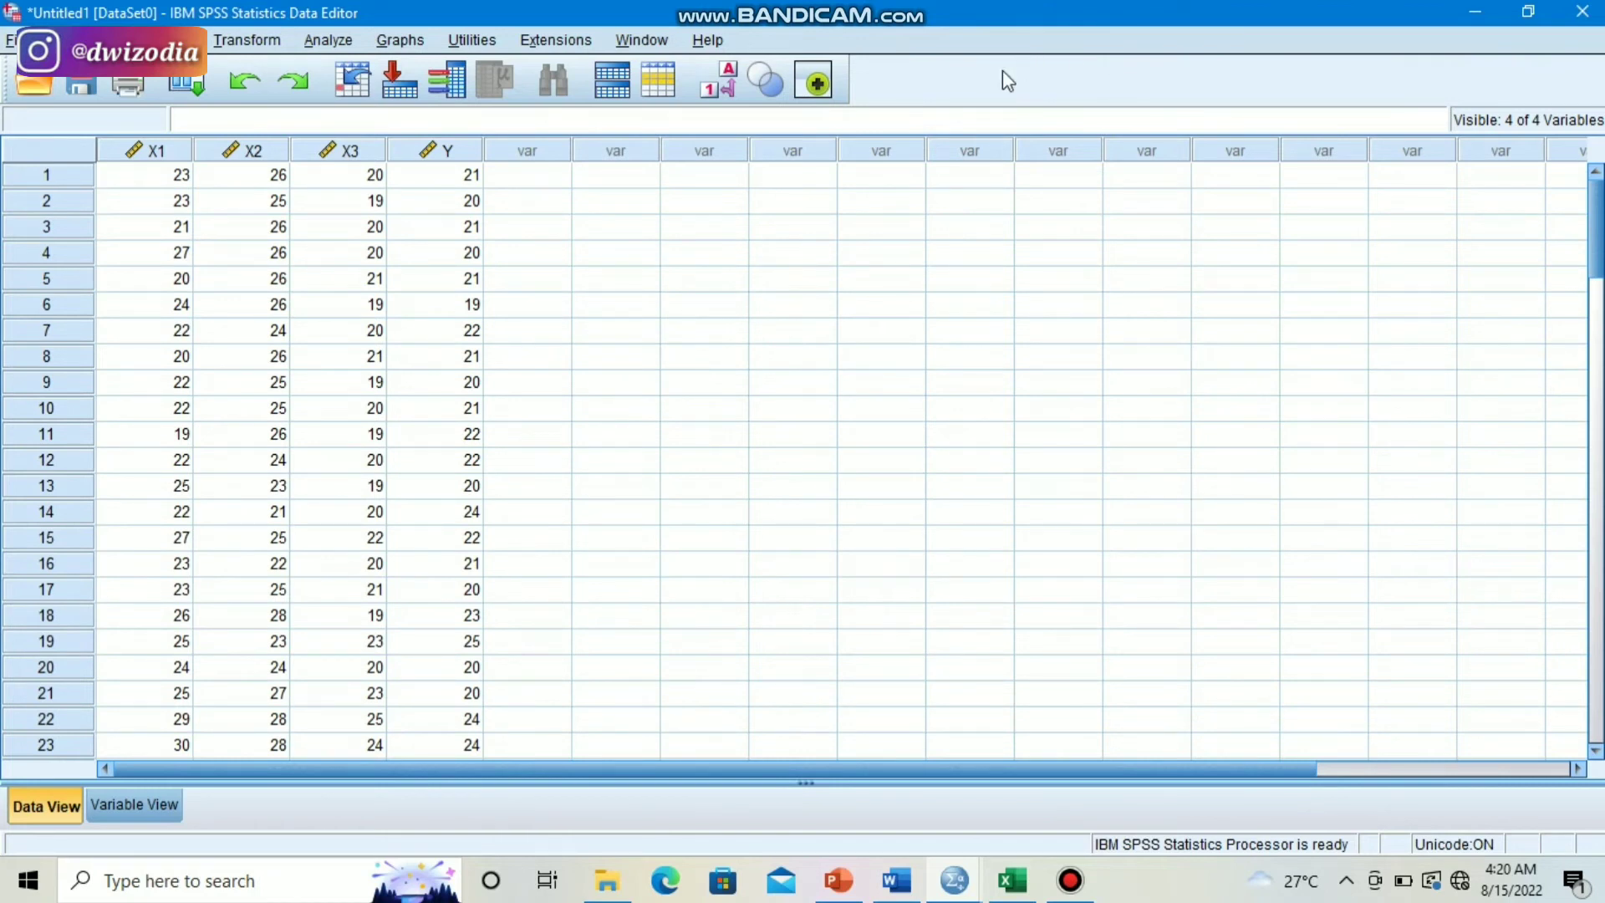
# - Set up a linear regression with X1, X2 and X3 as the independent variables and Kinerja Karyawan [Y] as the dependent variable
pyautogui.click(326, 40)
pyautogui.moveTo(406, 314)
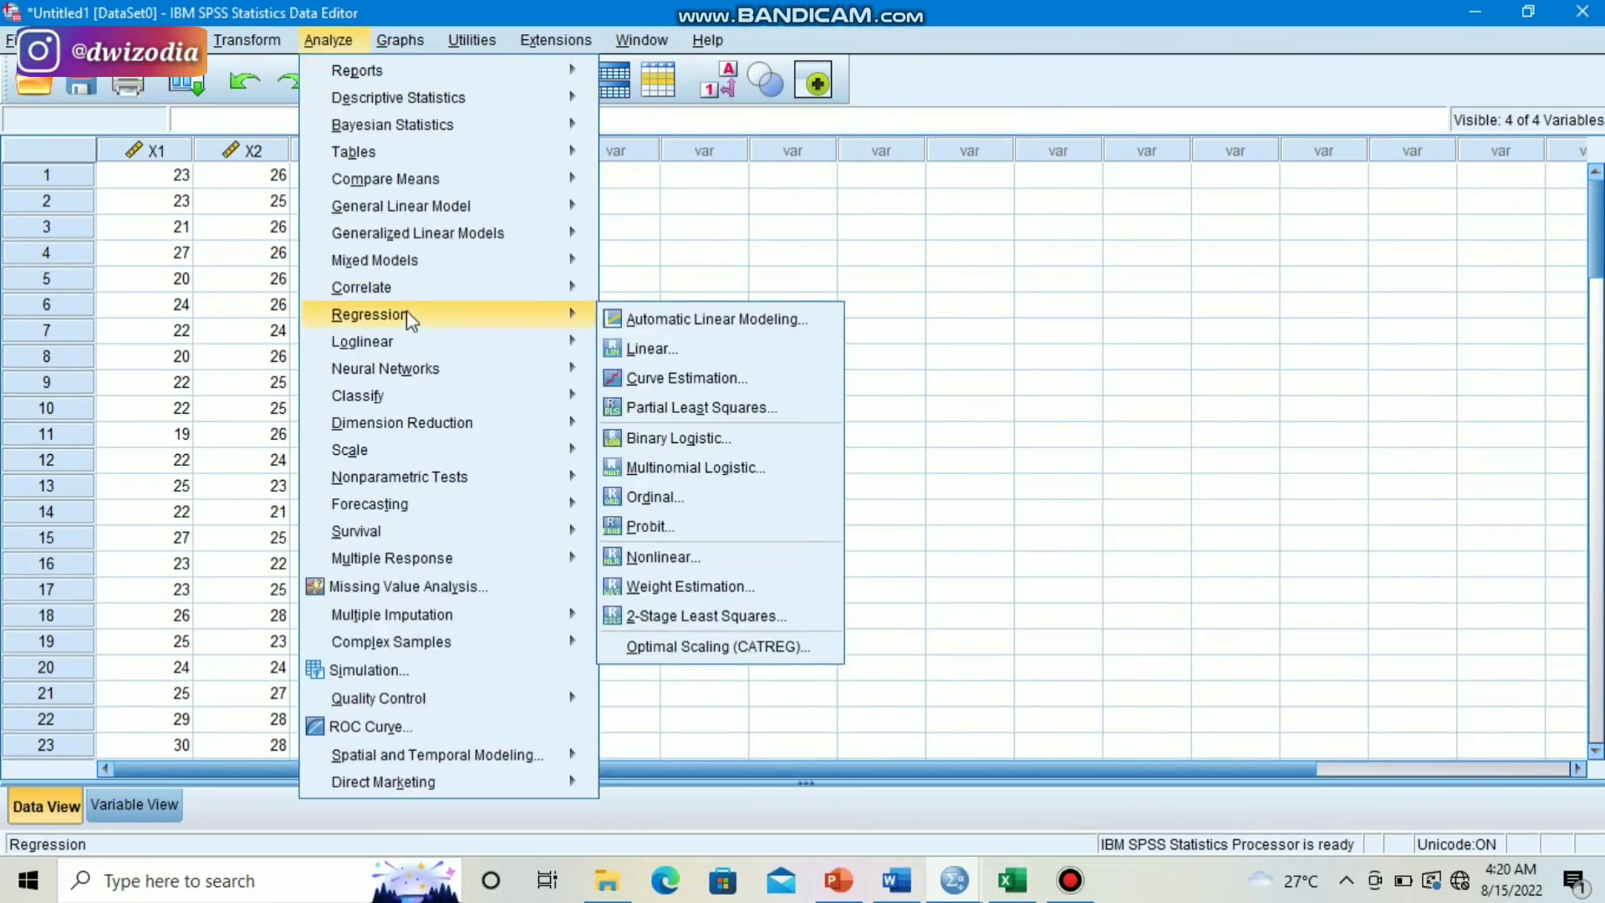
pyautogui.click(630, 349)
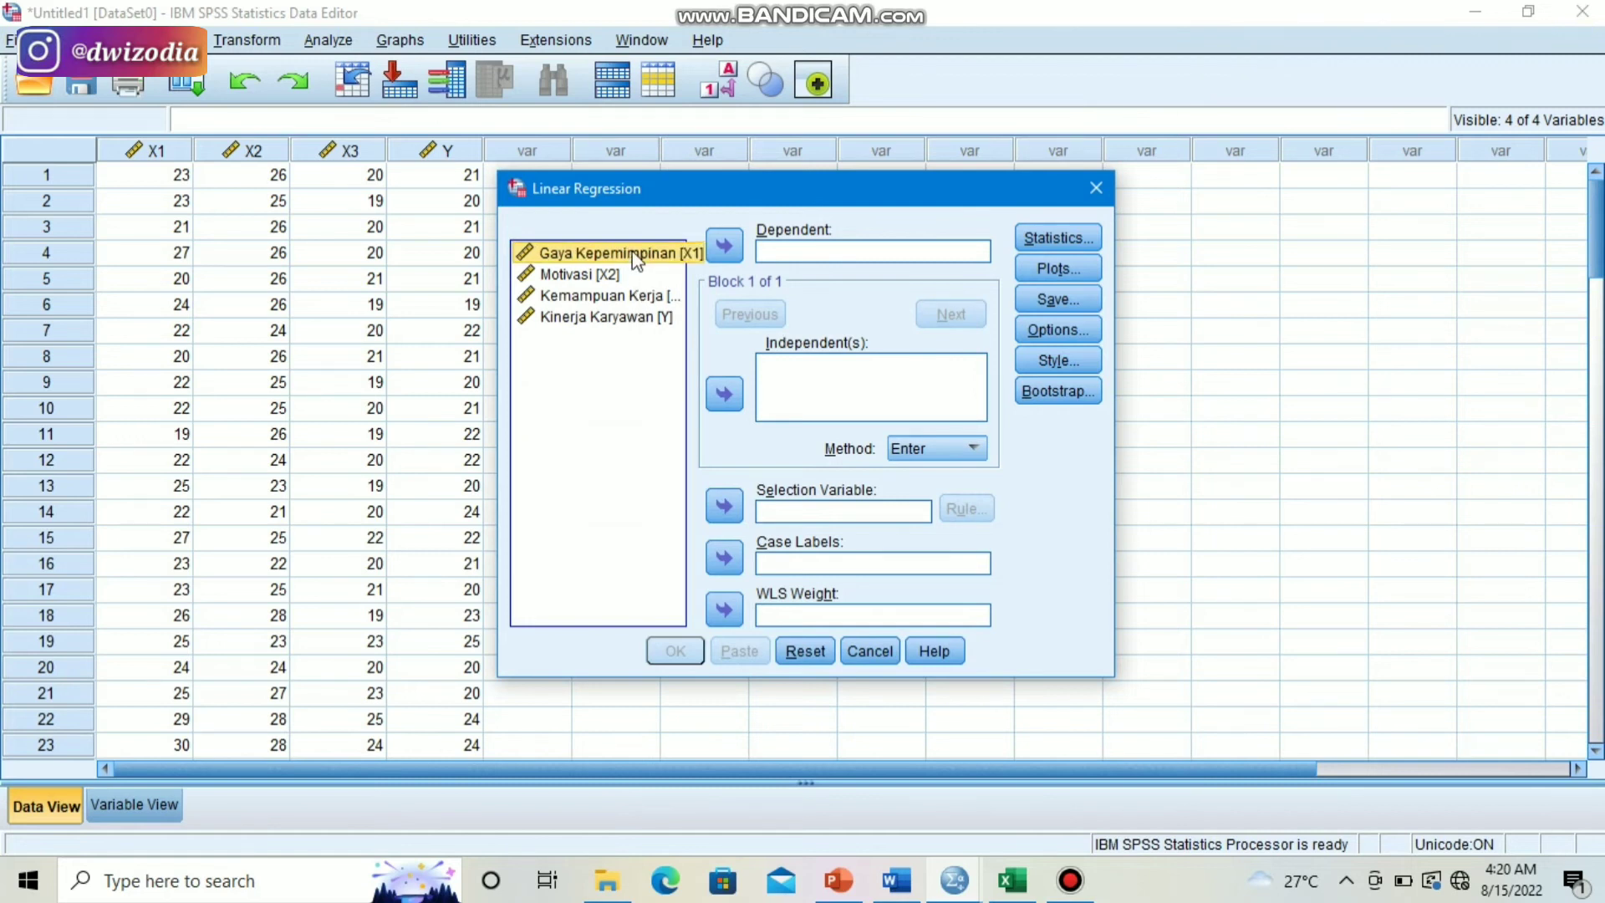
pyautogui.keyDown('shift'); pyautogui.click(617, 299); pyautogui.keyUp('shift')
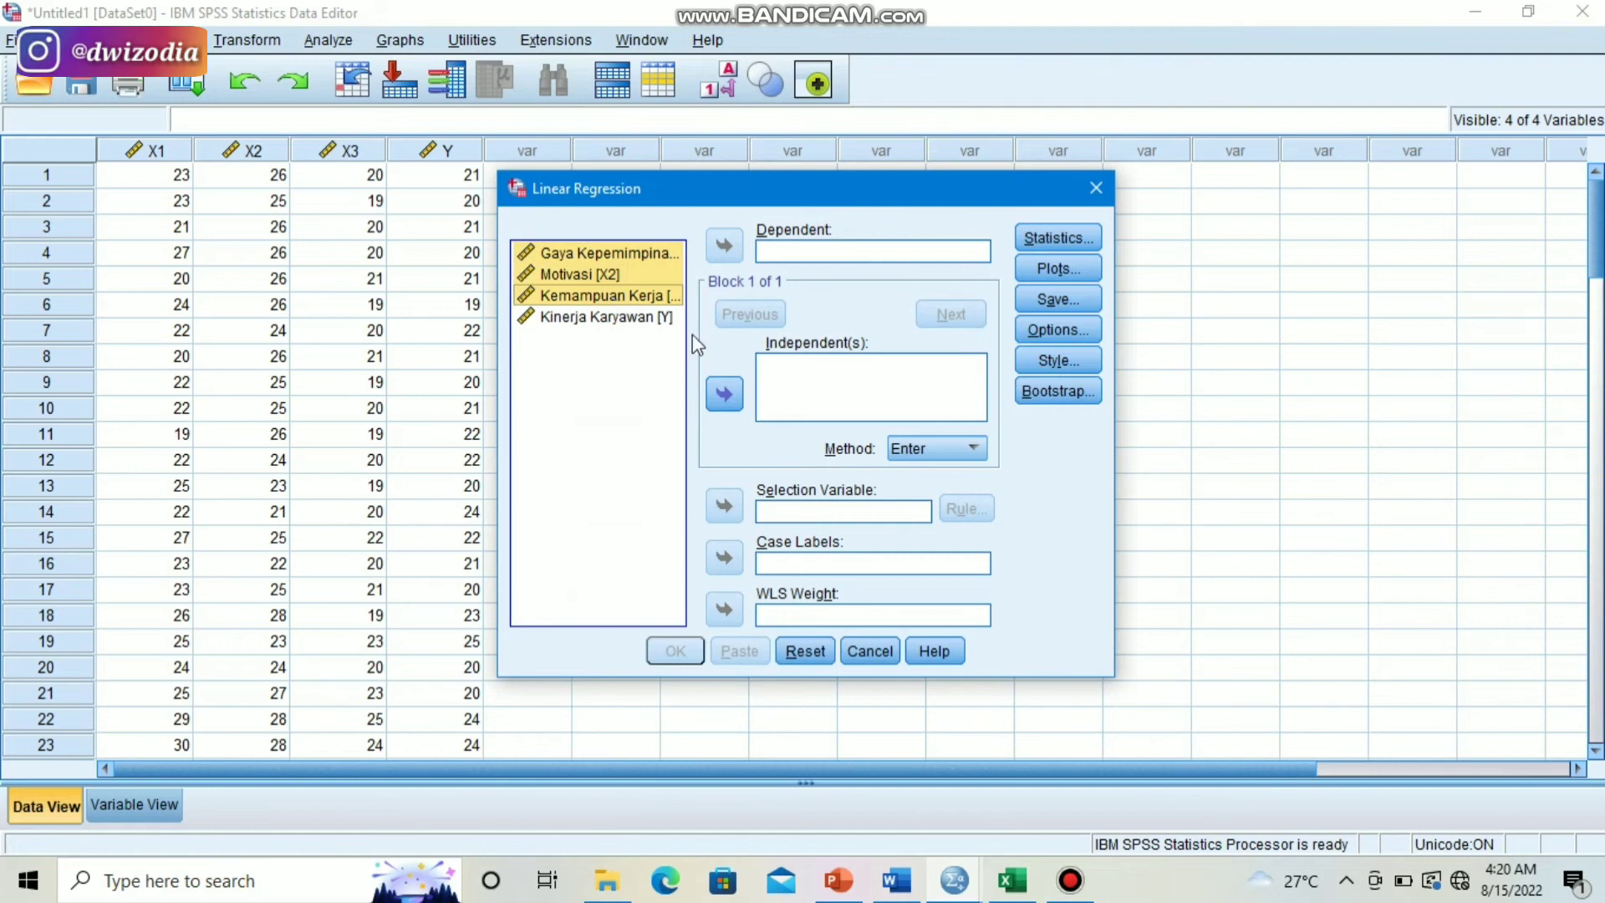
pyautogui.click(724, 394)
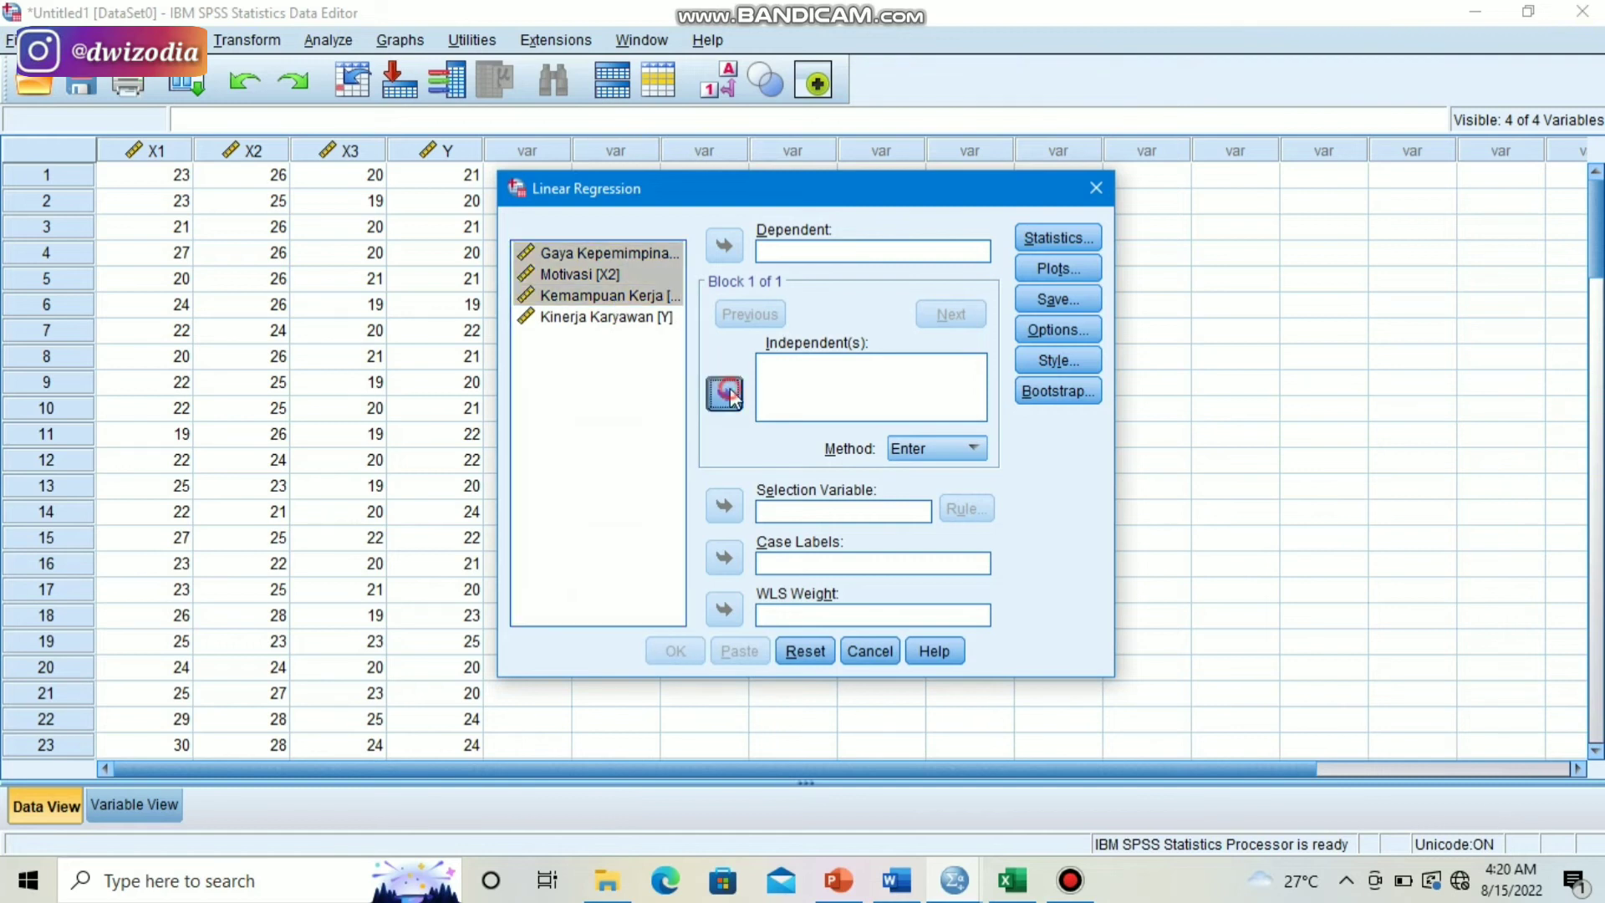
pyautogui.click(648, 316)
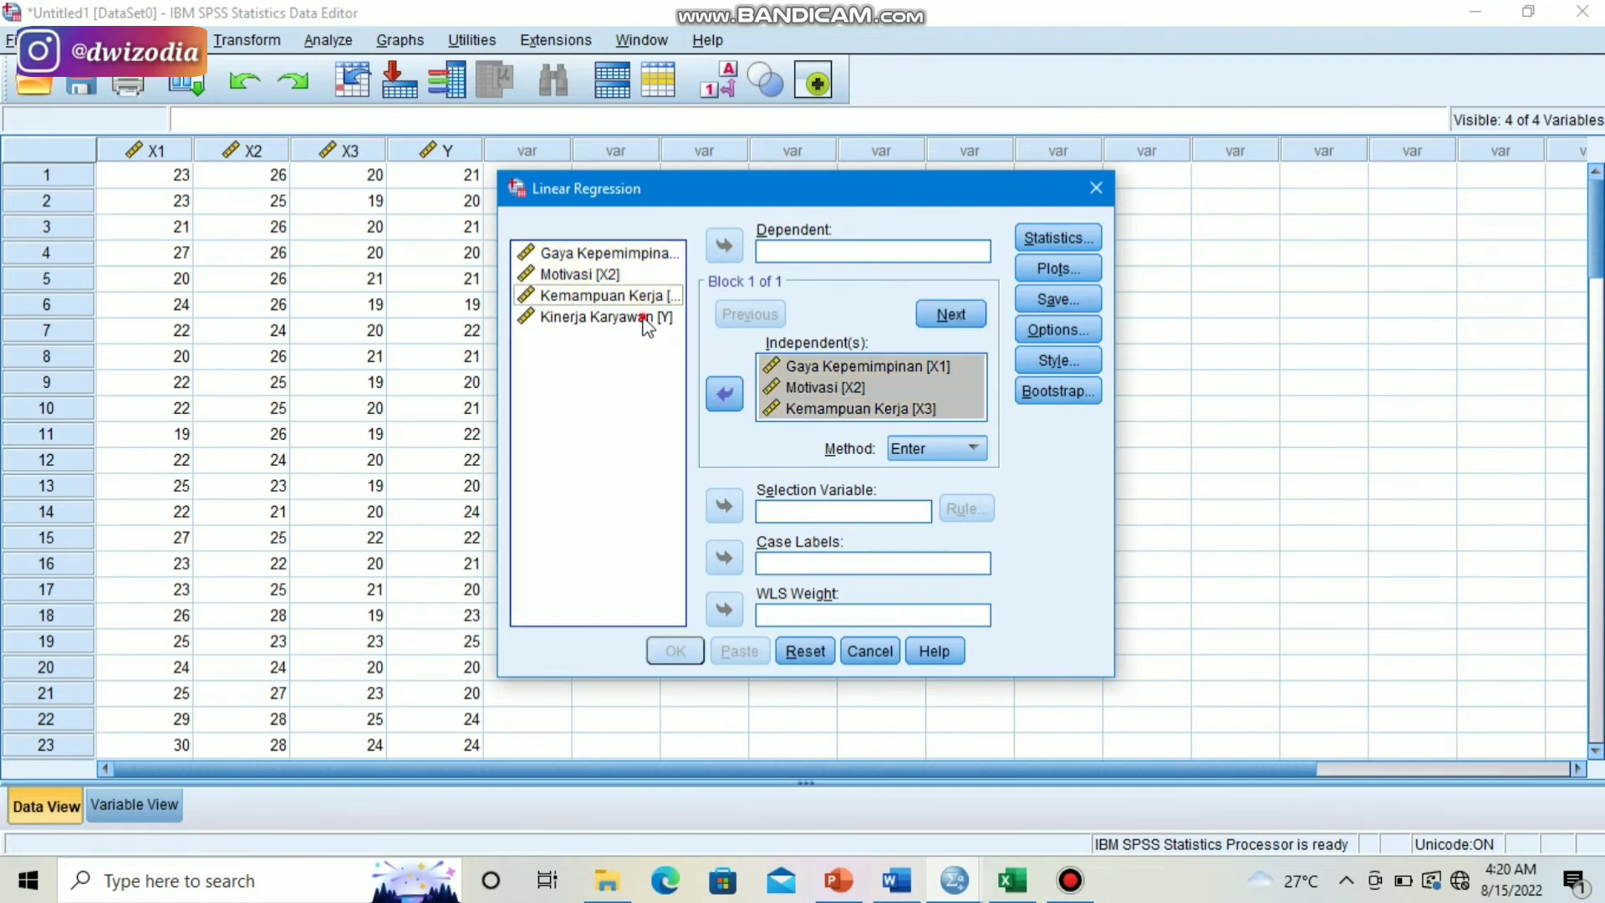
pyautogui.click(723, 243)
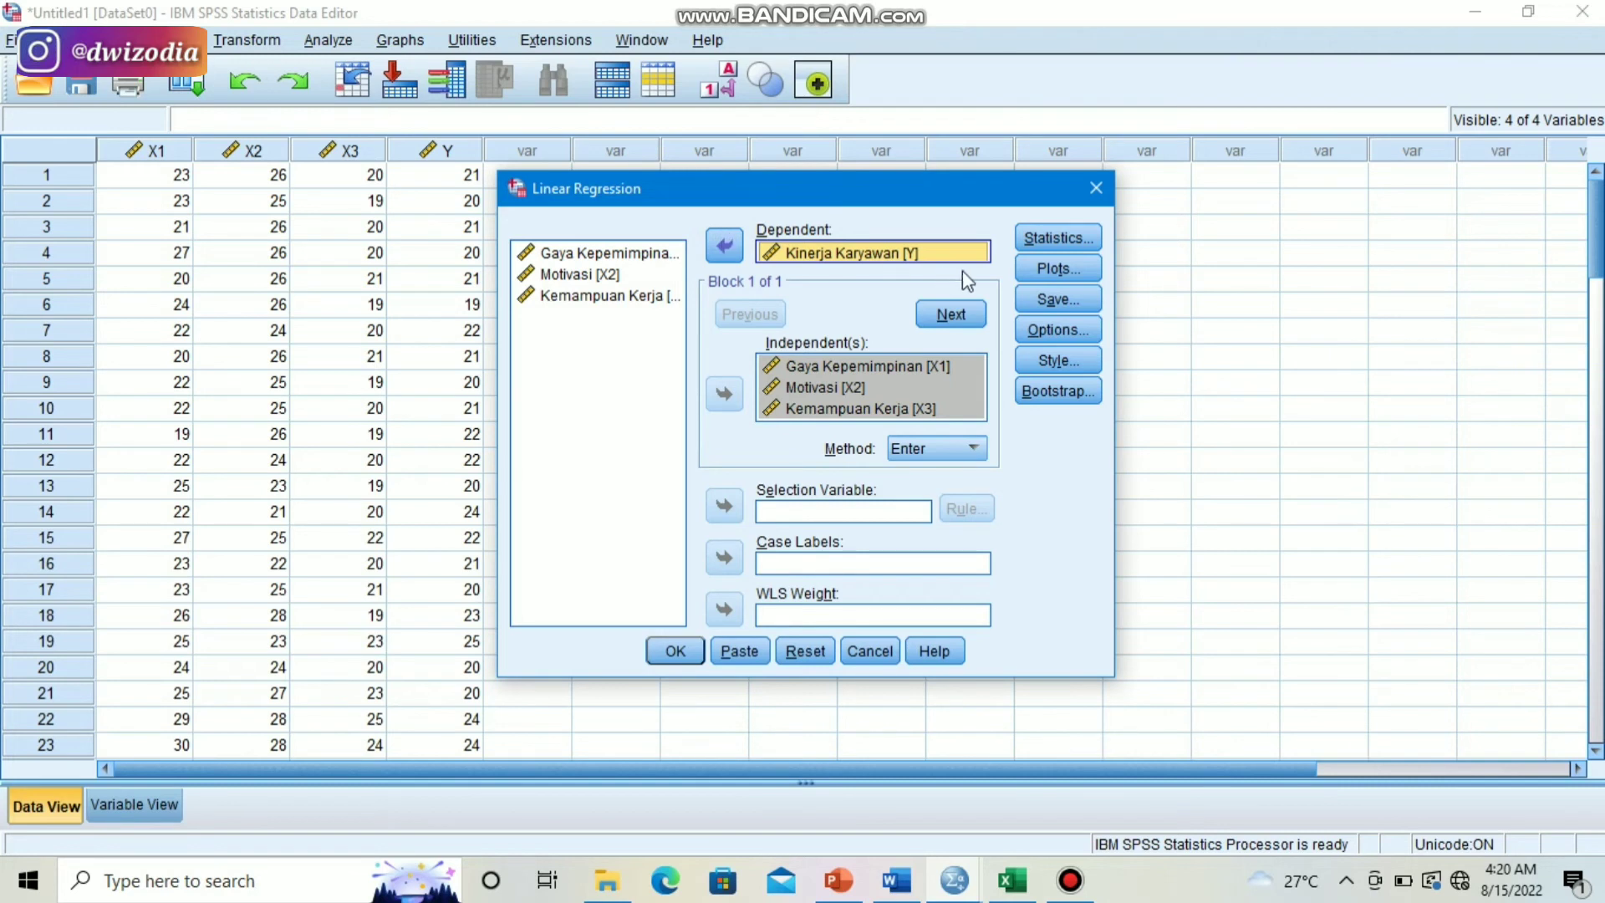
# - Add a regression scatterplot with *SRESID on the Y axis and *ZPRED on the X axis, and run the analysis
pyautogui.click(1044, 270)
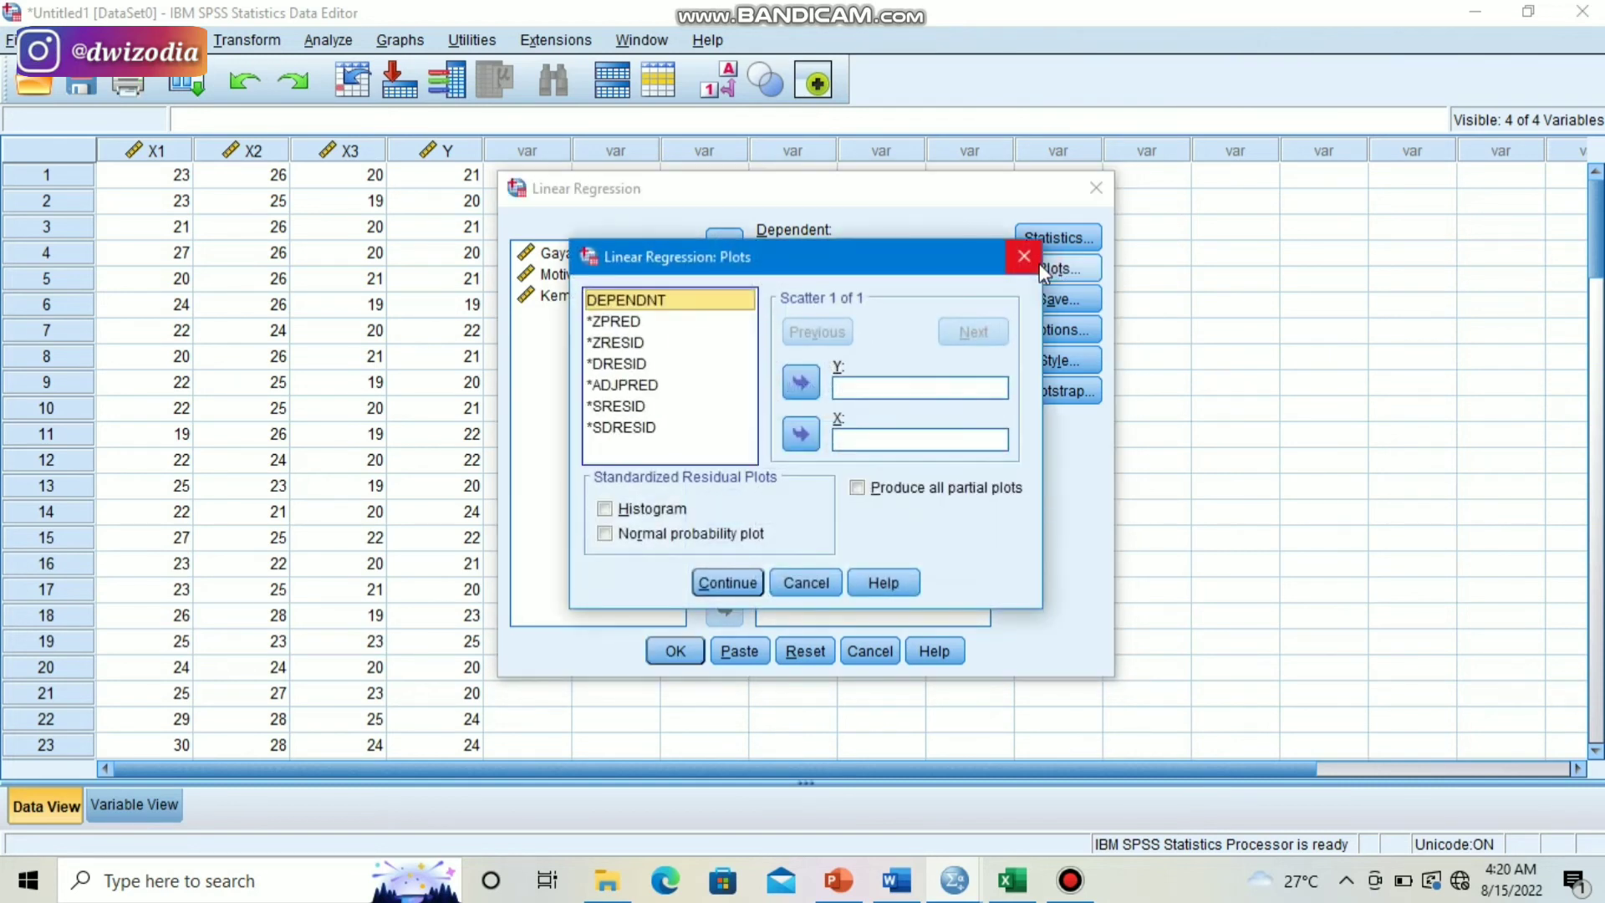
pyautogui.click(636, 407)
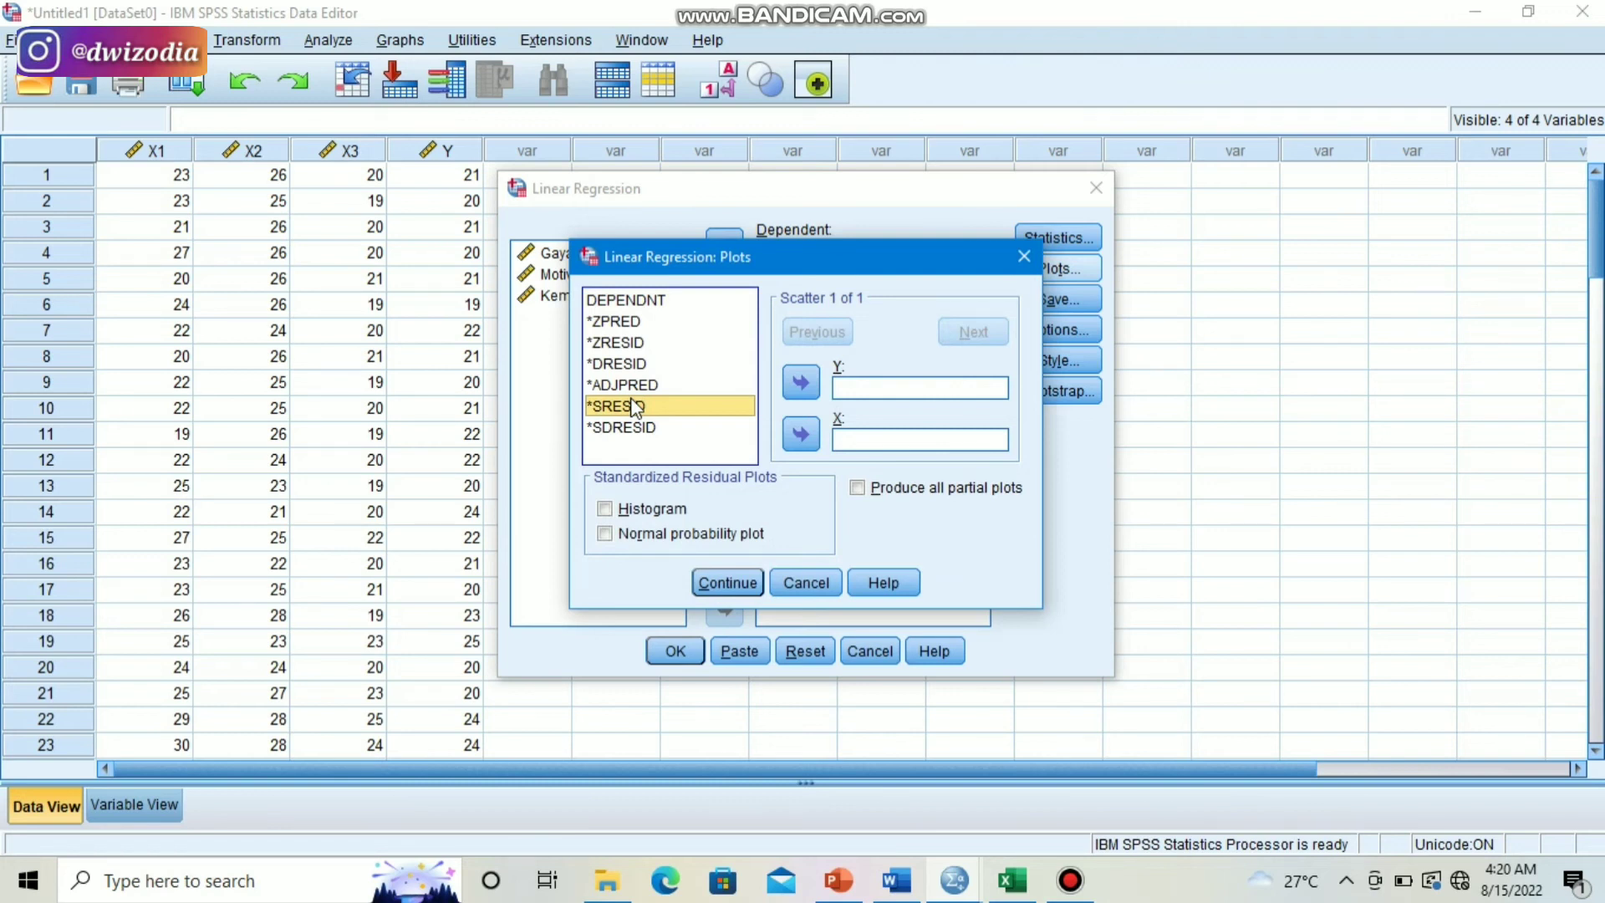
pyautogui.click(800, 386)
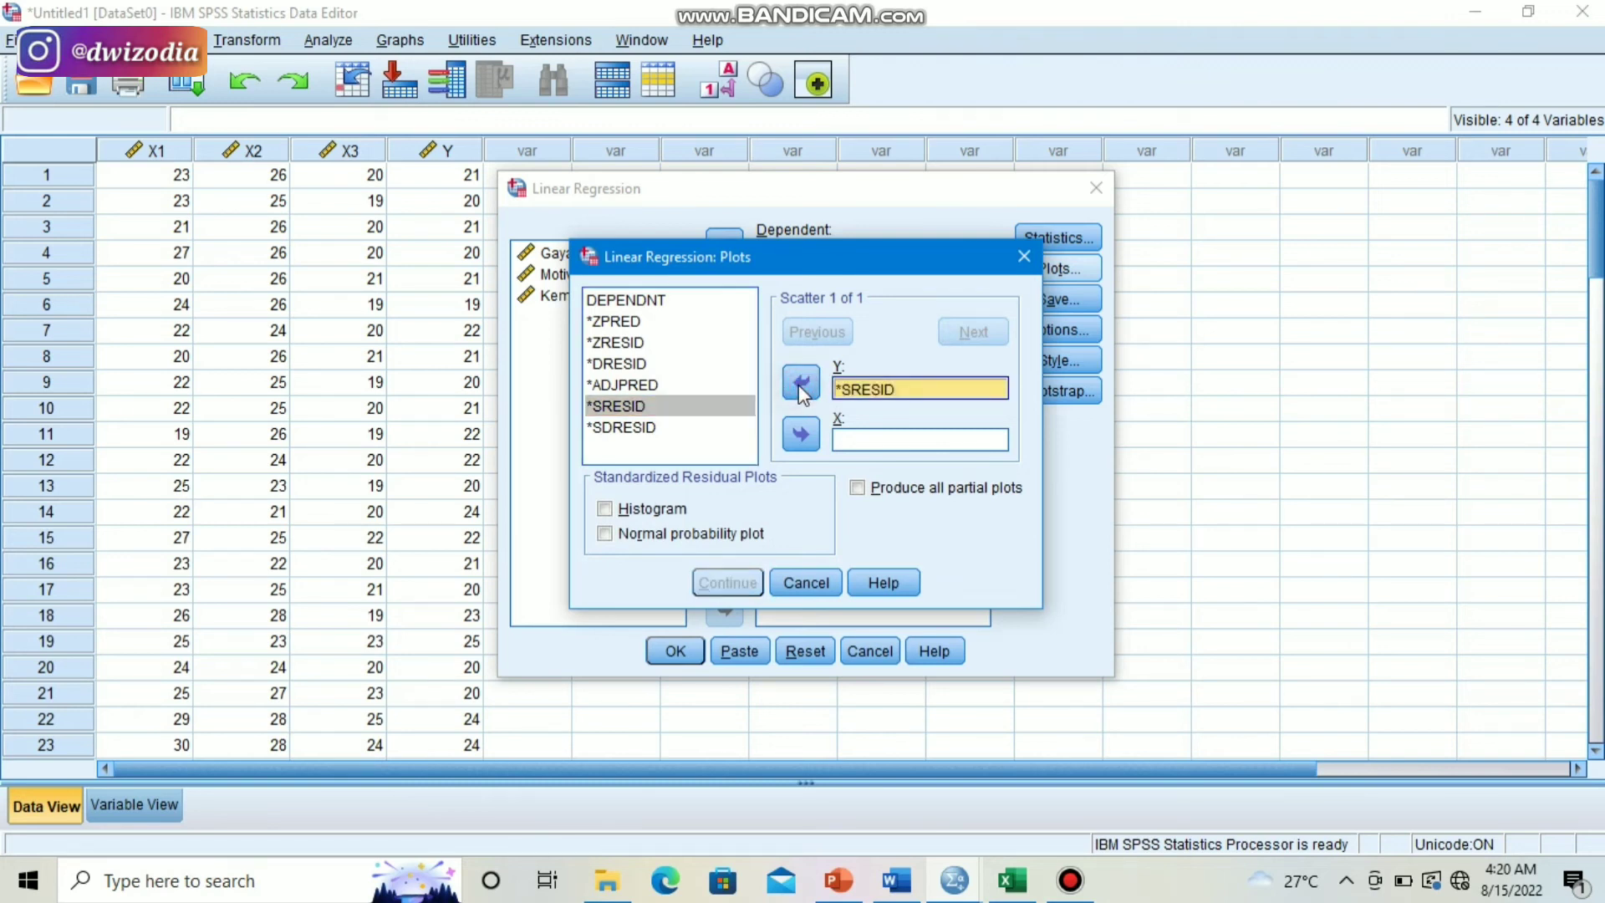
pyautogui.click(623, 321)
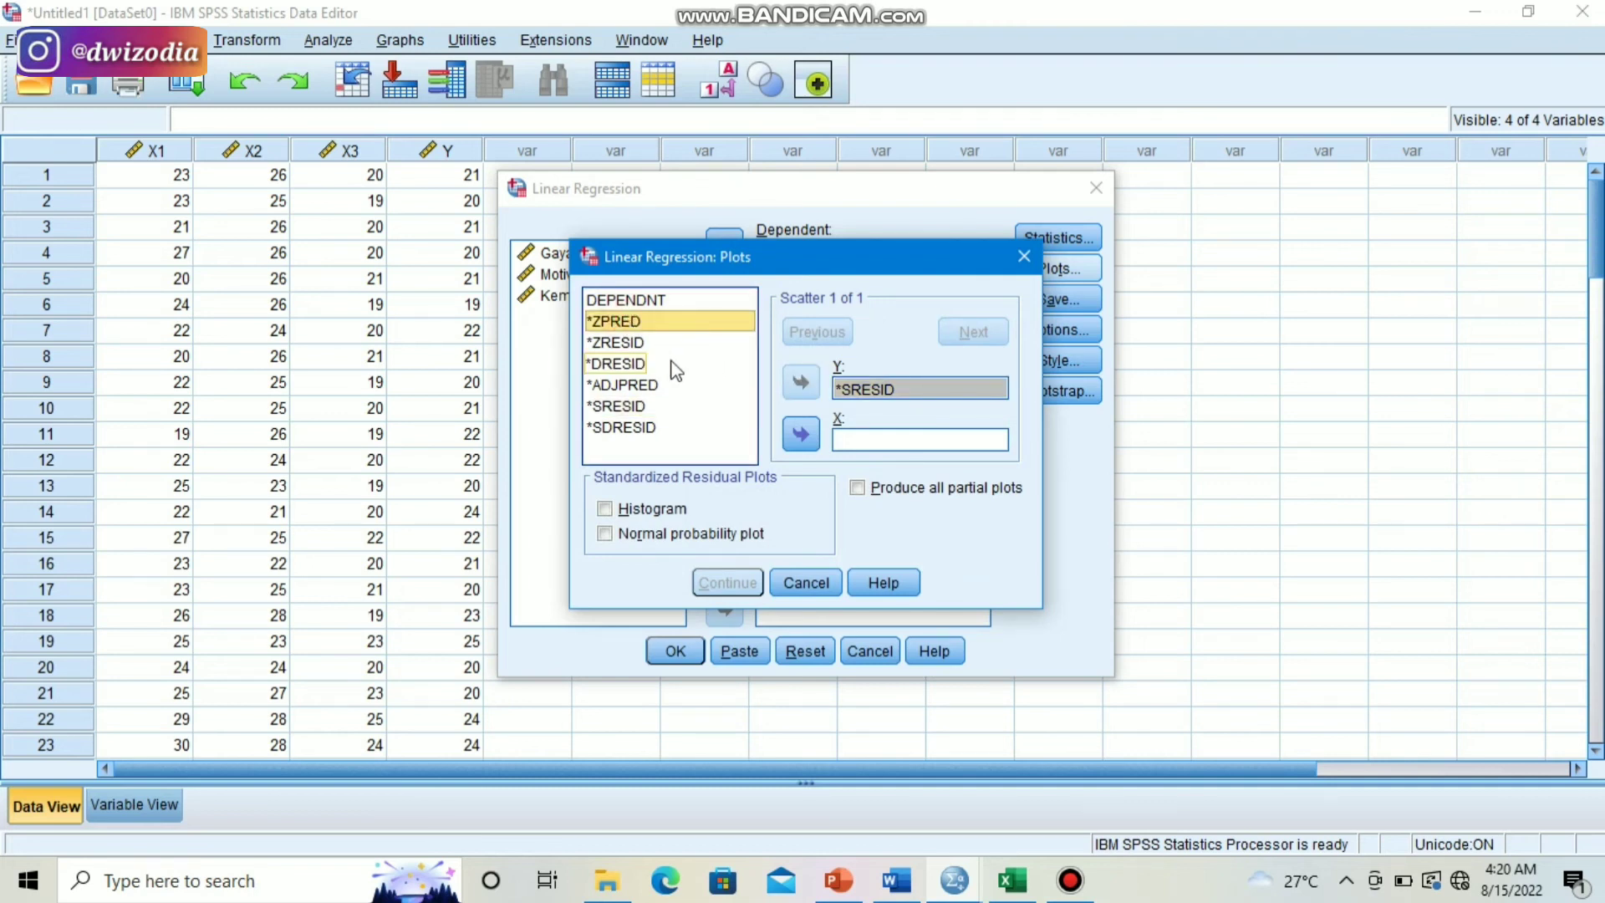
pyautogui.click(801, 435)
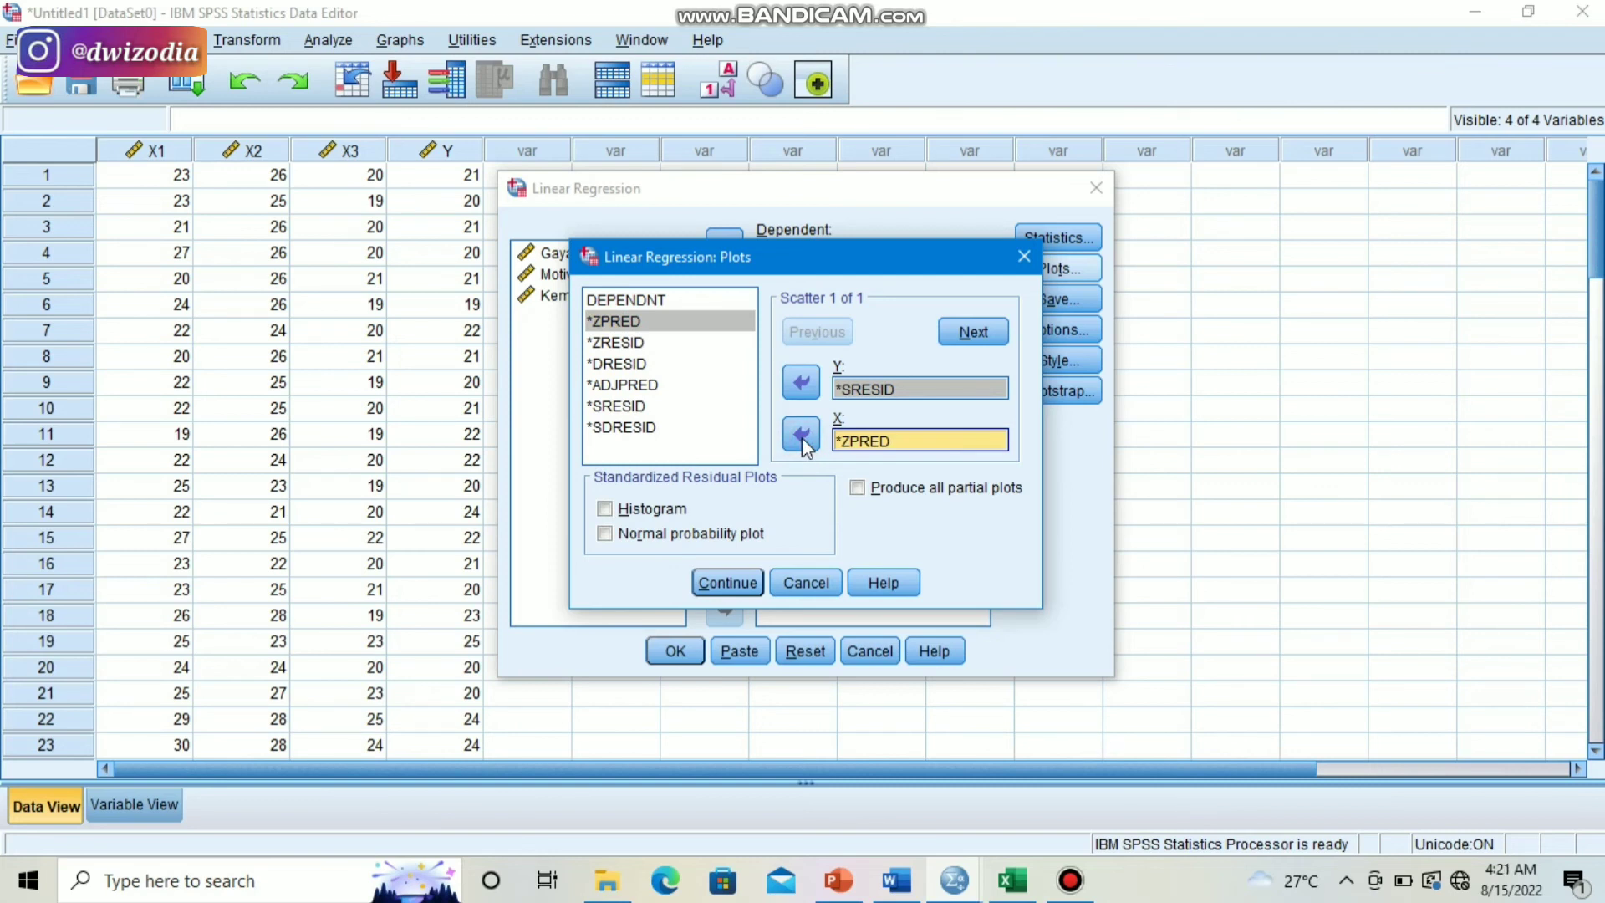
pyautogui.click(727, 583)
pyautogui.click(665, 659)
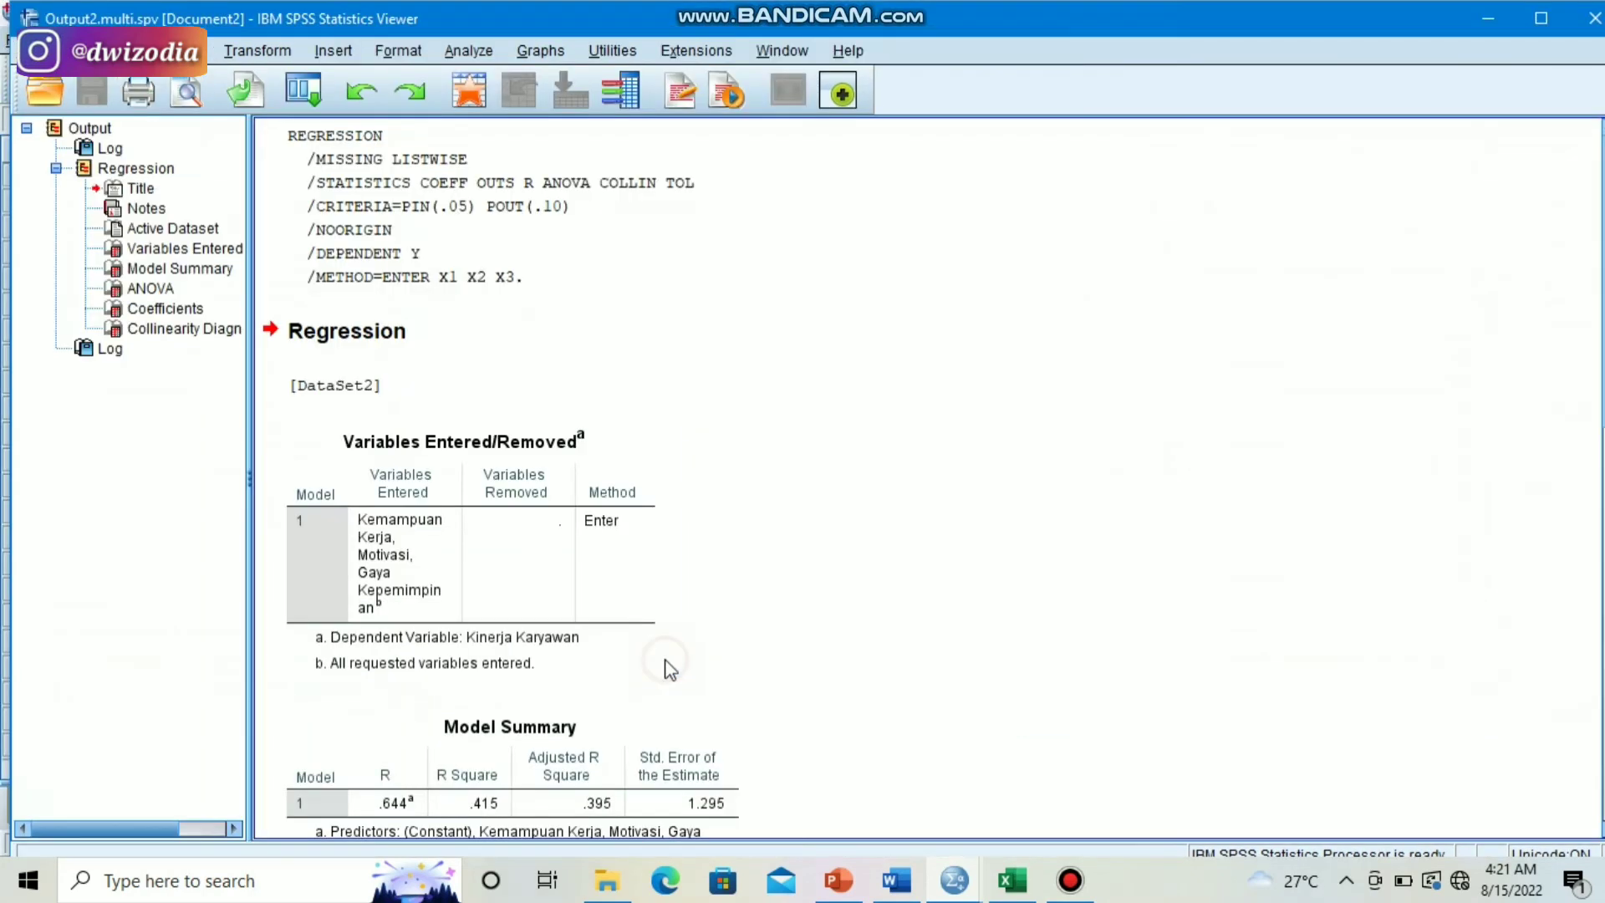